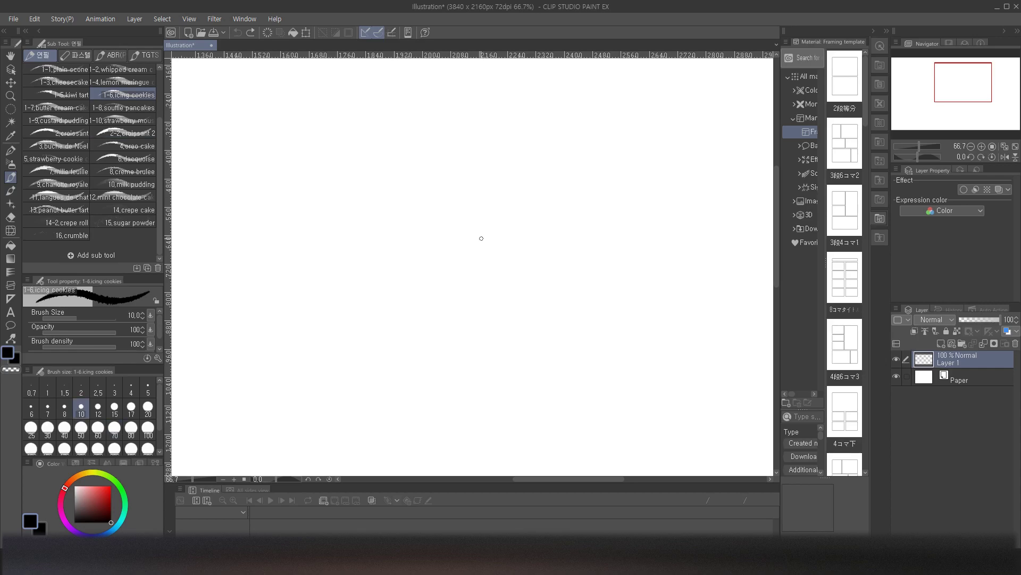
# Step: Sketch a pair of eyes with slanted eyebrows in the upper middle of the canvas, starting with the right eye
pyautogui.moveTo(470, 210)
pyautogui.mouseDown()
pyautogui.moveTo(512, 200)
pyautogui.moveTo(501, 193)
pyautogui.moveTo(482, 214)
pyautogui.moveTo(517, 213)
pyautogui.moveTo(480, 217)
pyautogui.moveTo(494, 206)
pyautogui.moveTo(480, 215)
pyautogui.moveTo(503, 204)
pyautogui.moveTo(479, 223)
pyautogui.moveTo(516, 214)
pyautogui.moveTo(498, 216)
pyautogui.moveTo(505, 202)
pyautogui.moveTo(493, 188)
pyautogui.moveTo(467, 205)
pyautogui.moveTo(522, 183)
pyautogui.mouseUp()
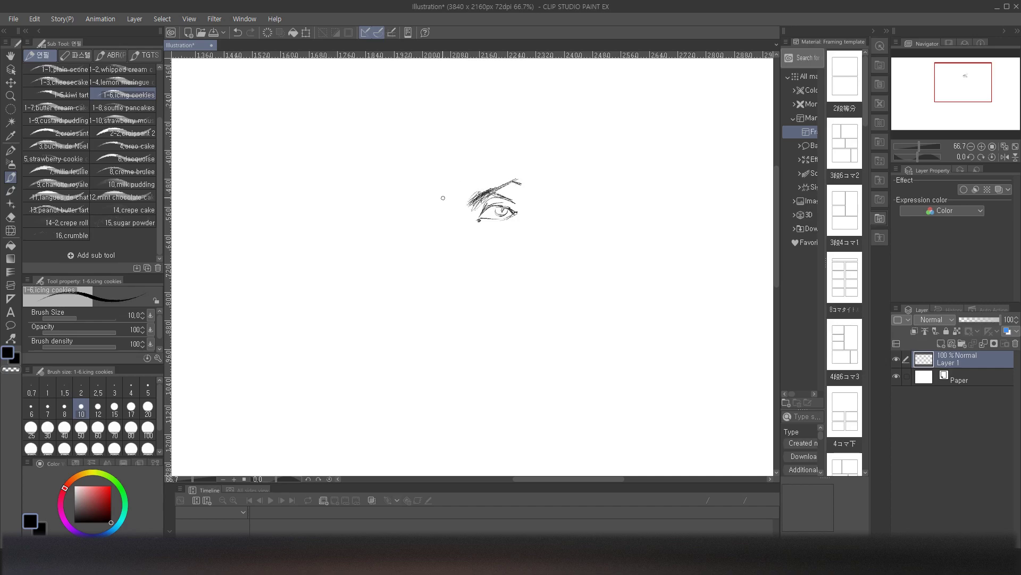
pyautogui.moveTo(422, 197)
pyautogui.mouseDown()
pyautogui.moveTo(399, 195)
pyautogui.moveTo(442, 216)
pyautogui.moveTo(430, 206)
pyautogui.moveTo(437, 213)
pyautogui.moveTo(404, 214)
pyautogui.moveTo(418, 203)
pyautogui.moveTo(438, 212)
pyautogui.moveTo(415, 226)
pyautogui.moveTo(423, 209)
pyautogui.moveTo(436, 218)
pyautogui.moveTo(415, 220)
pyautogui.moveTo(419, 207)
pyautogui.mouseUp()
pyautogui.moveTo(409, 214); pyautogui.dragTo(422, 206)
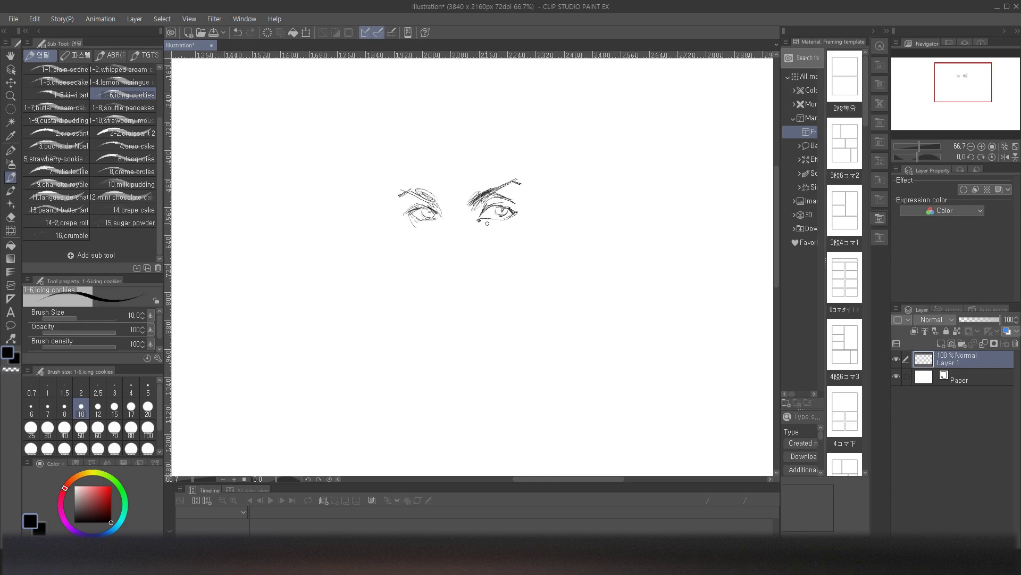
pyautogui.moveTo(480, 222); pyautogui.dragTo(491, 225)
# Step: Sketch the nose between the eyes with a thin bridge line and two small nostrils
pyautogui.moveTo(438, 205); pyautogui.dragTo(462, 217)
pyautogui.hotkey('ctrl', 'z')
pyautogui.moveTo(455, 263); pyautogui.dragTo(458, 259)
pyautogui.hotkey('ctrl', 'z')
pyautogui.hotkey('ctrl', 'z')
pyautogui.moveTo(461, 266); pyautogui.dragTo(454, 271)
# Step: Strengthen the left eyebrow and add lash strokes at the outer corners of both eyes
pyautogui.moveTo(414, 191)
pyautogui.mouseDown()
pyautogui.moveTo(436, 201)
pyautogui.moveTo(421, 196)
pyautogui.mouseUp()
pyautogui.moveTo(508, 215); pyautogui.dragTo(524, 209)
pyautogui.moveTo(400, 211); pyautogui.dragTo(413, 207)
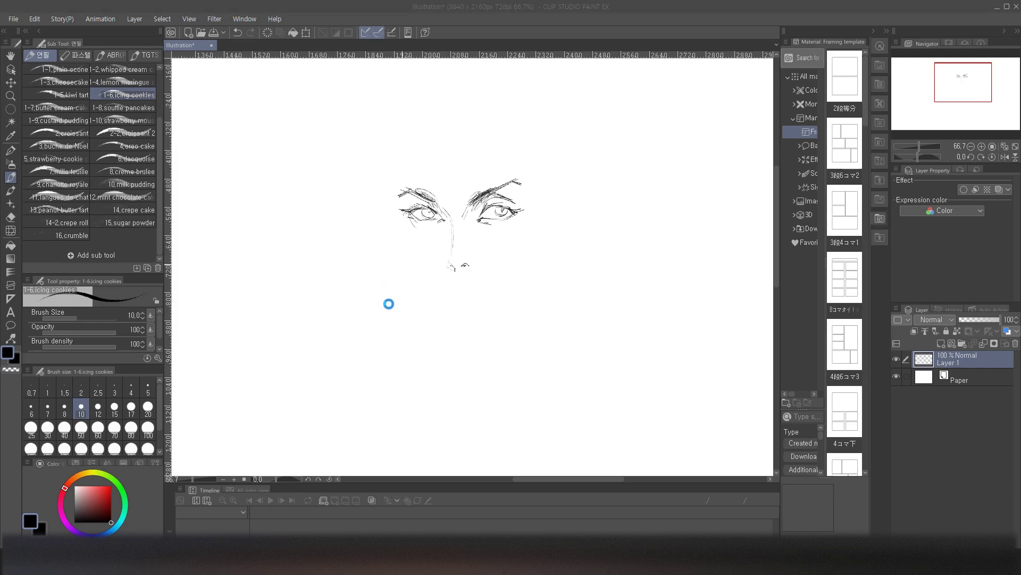
# Step: Save the drawing in the art folder as arwrswr in CLIP STUDIO FORMAT
pyautogui.write('arwrwr')
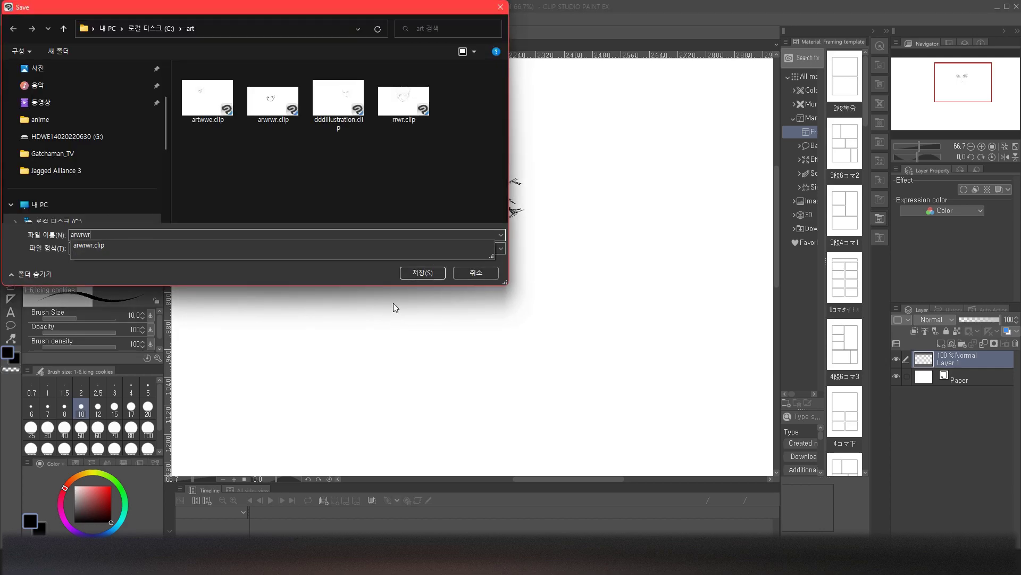
pyautogui.press('Return')
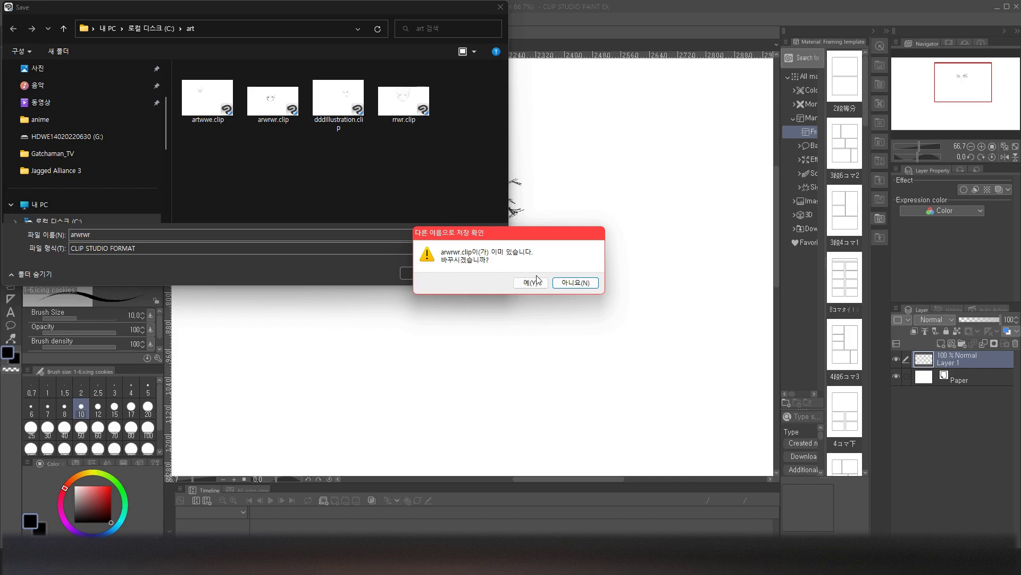
pyautogui.click(567, 283)
pyautogui.click(80, 235)
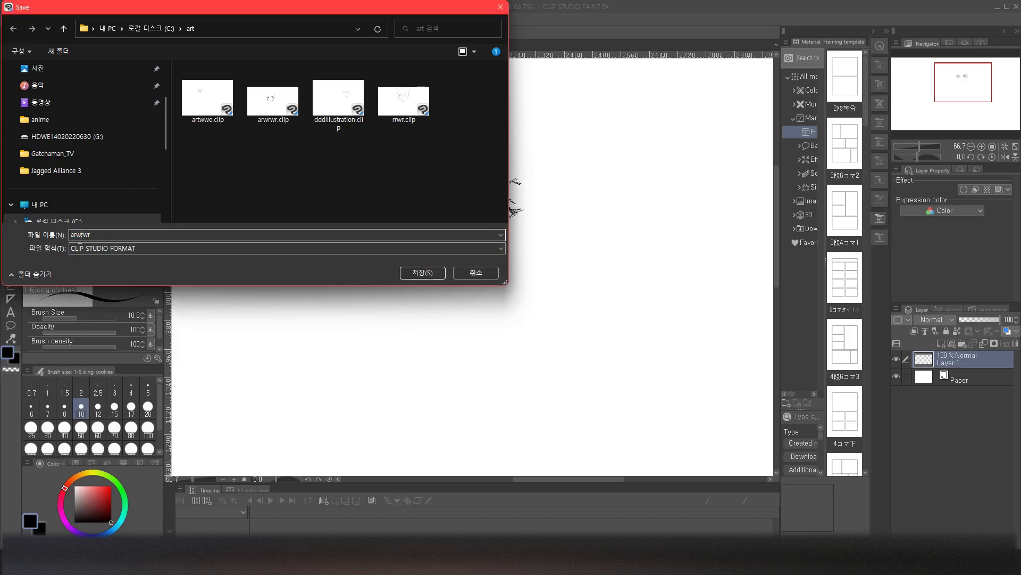
pyautogui.write('s')
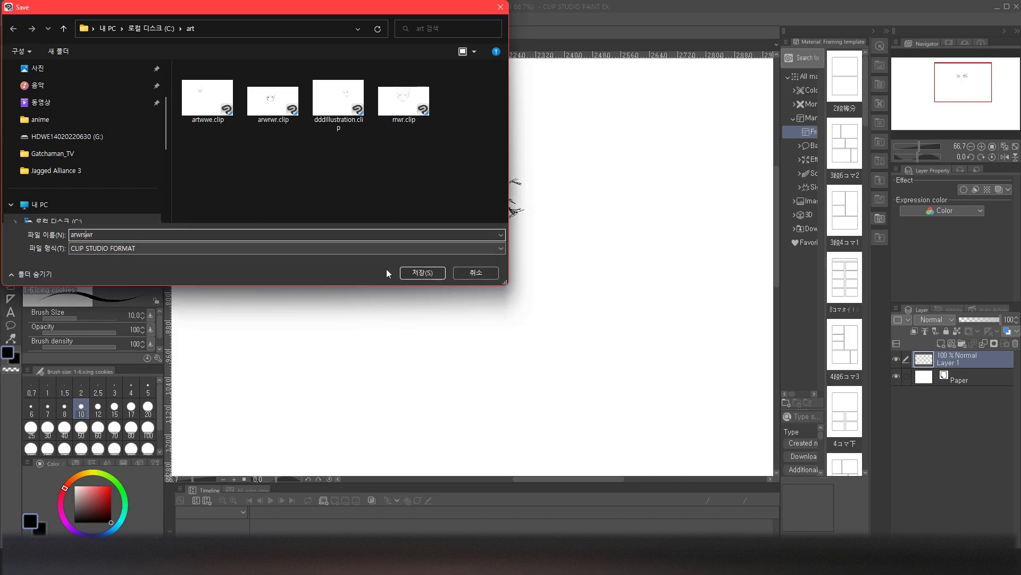
pyautogui.click(413, 272)
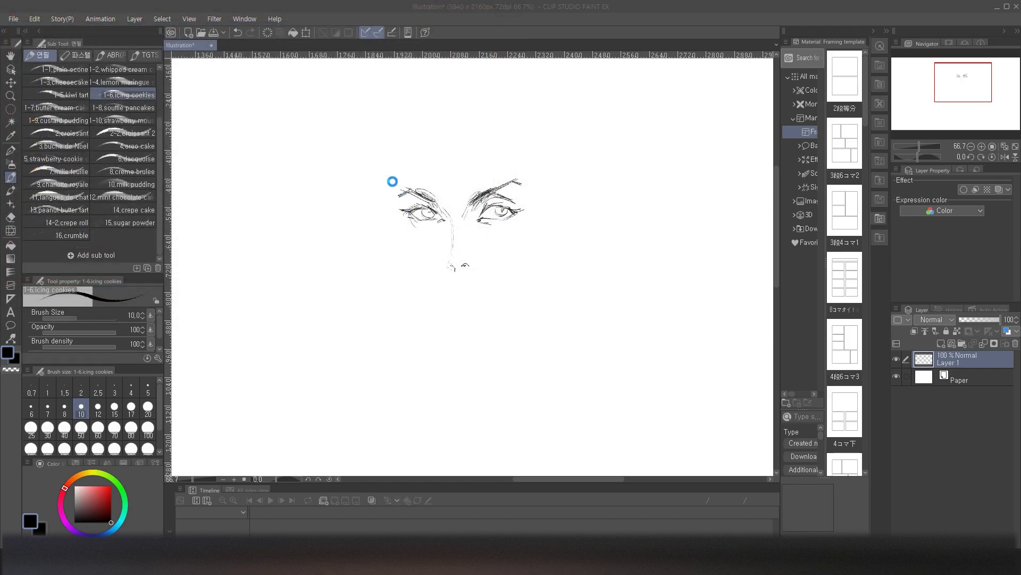
# Step: Darken the lashes and irises of both eyes, then shade the left eyebrow and the side of the nose
pyautogui.scroll(2, 392, 181)
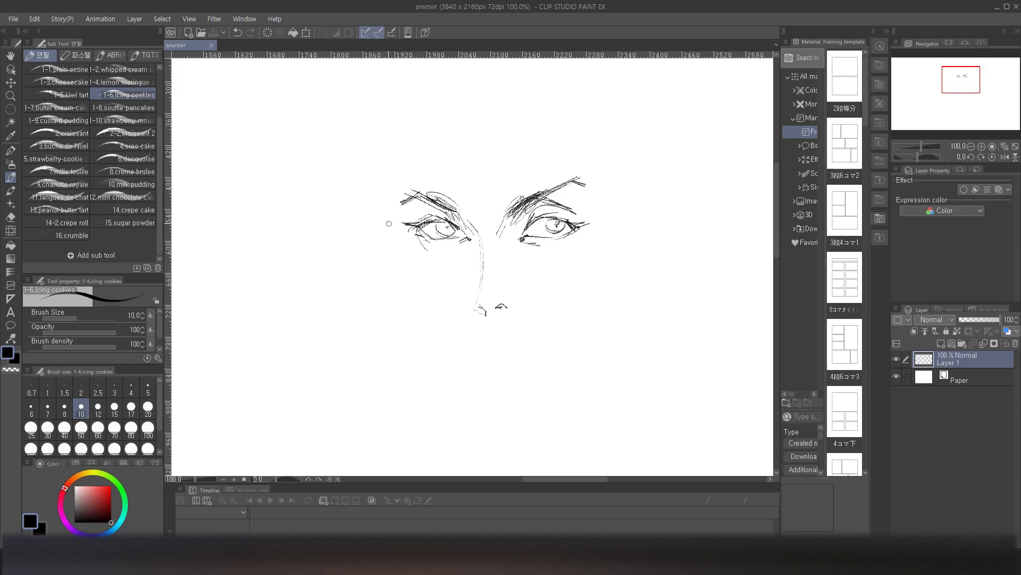
pyautogui.moveTo(418, 229); pyautogui.dragTo(421, 235)
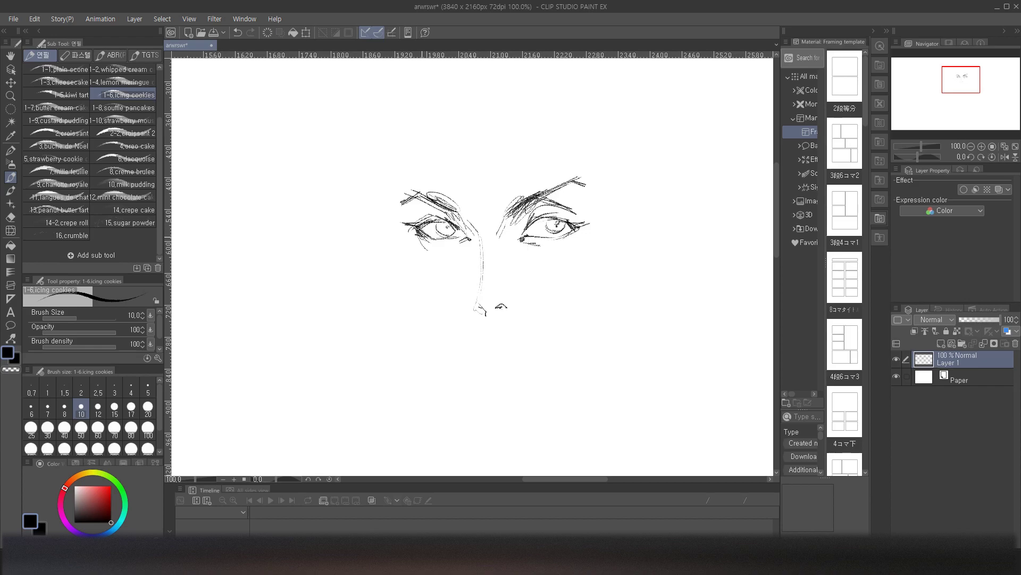
pyautogui.moveTo(447, 230); pyautogui.dragTo(449, 229)
pyautogui.moveTo(554, 226); pyautogui.dragTo(558, 226)
pyautogui.click(548, 241)
pyautogui.click(554, 242)
pyautogui.moveTo(574, 233); pyautogui.dragTo(585, 229)
pyautogui.moveTo(558, 224); pyautogui.dragTo(552, 229)
pyautogui.moveTo(417, 194)
pyautogui.mouseDown()
pyautogui.moveTo(453, 196)
pyautogui.moveTo(468, 210)
pyautogui.moveTo(465, 226)
pyautogui.moveTo(476, 227)
pyautogui.moveTo(471, 254)
pyautogui.moveTo(486, 247)
pyautogui.moveTo(470, 271)
pyautogui.moveTo(483, 264)
pyautogui.moveTo(473, 281)
pyautogui.moveTo(491, 300)
pyautogui.mouseUp()
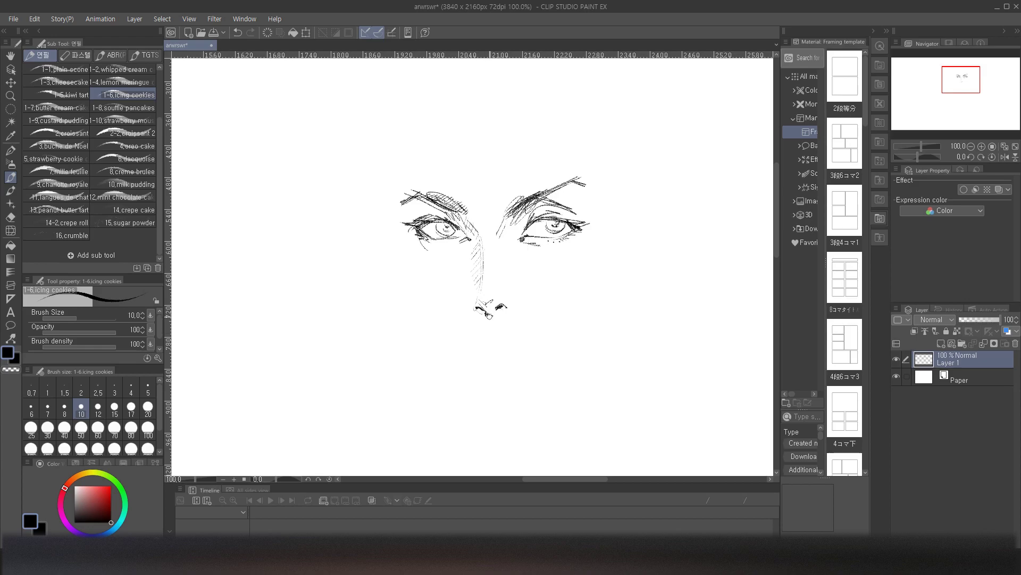
# Step: Sketch the mouth below the nose and touch up the left eye
pyautogui.moveTo(485, 333); pyautogui.dragTo(498, 334)
pyautogui.scroll(1, 486, 307)
pyautogui.scroll(-1, 485, 304)
pyautogui.scroll(-1, 486, 307)
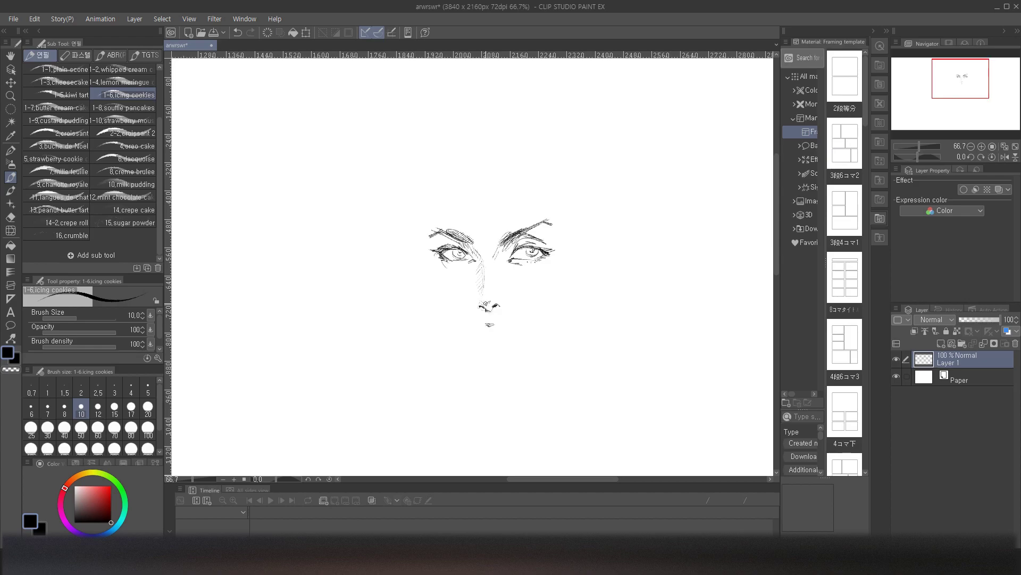
pyautogui.moveTo(479, 333); pyautogui.dragTo(484, 330)
pyautogui.moveTo(496, 324); pyautogui.dragTo(510, 331)
pyautogui.moveTo(437, 250); pyautogui.dragTo(449, 239)
# Step: Draw the tall hair outline and the face contour along the right side, left cheek, jaw and chin
pyautogui.moveTo(453, 154)
pyautogui.mouseDown()
pyautogui.moveTo(416, 235)
pyautogui.moveTo(478, 151)
pyautogui.moveTo(473, 129)
pyautogui.moveTo(557, 80)
pyautogui.moveTo(589, 201)
pyautogui.moveTo(524, 350)
pyautogui.mouseUp()
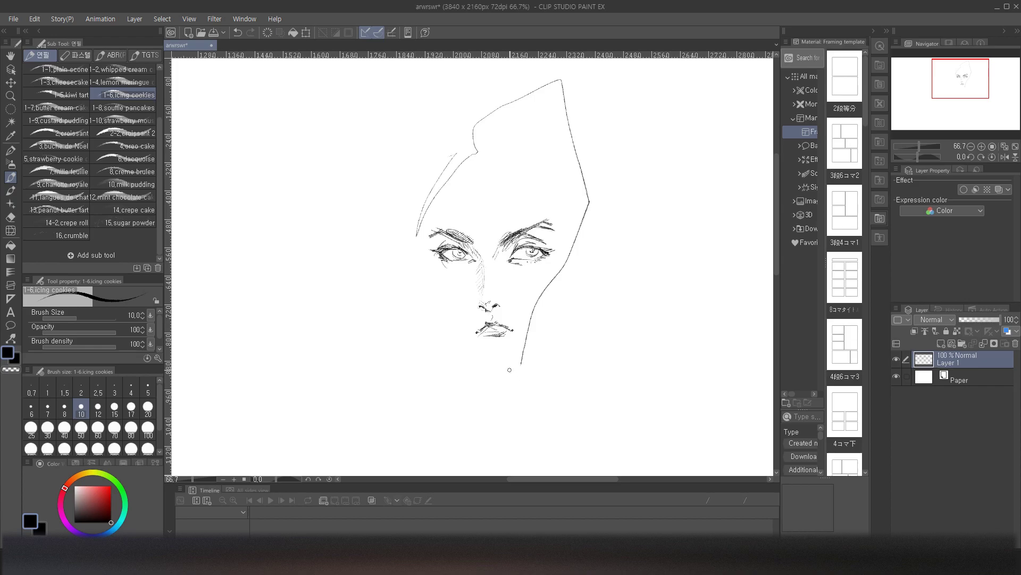
pyautogui.moveTo(422, 248); pyautogui.dragTo(433, 321)
pyautogui.moveTo(427, 282); pyautogui.dragTo(443, 333)
pyautogui.moveTo(428, 278)
pyautogui.mouseDown()
pyautogui.moveTo(444, 340)
pyautogui.moveTo(463, 350)
pyautogui.mouseUp()
pyautogui.moveTo(437, 300)
pyautogui.mouseDown()
pyautogui.moveTo(460, 349)
pyautogui.moveTo(435, 289)
pyautogui.moveTo(465, 358)
pyautogui.moveTo(496, 343)
pyautogui.moveTo(487, 363)
pyautogui.moveTo(503, 367)
pyautogui.moveTo(488, 370)
pyautogui.moveTo(510, 370)
pyautogui.moveTo(486, 369)
pyautogui.moveTo(511, 368)
pyautogui.mouseUp()
pyautogui.moveTo(485, 366); pyautogui.dragTo(524, 357)
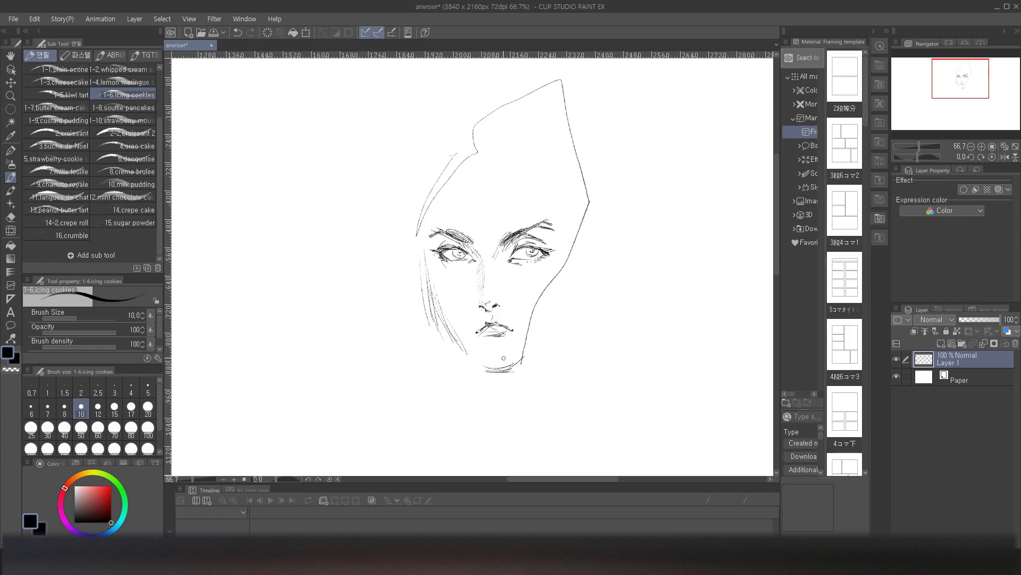
pyautogui.moveTo(461, 347)
pyautogui.mouseDown()
pyautogui.moveTo(477, 363)
pyautogui.moveTo(446, 330)
pyautogui.moveTo(478, 363)
pyautogui.mouseUp()
# Step: Sketch the ear at the left edge of the face, reinforce the cheek line with repeated strokes, and save the drawing
pyautogui.moveTo(417, 255); pyautogui.dragTo(428, 273)
pyautogui.moveTo(426, 272); pyautogui.dragTo(427, 275)
pyautogui.moveTo(424, 258); pyautogui.dragTo(433, 301)
pyautogui.moveTo(423, 249); pyautogui.dragTo(438, 307)
pyautogui.moveTo(425, 256); pyautogui.dragTo(441, 314)
pyautogui.moveTo(427, 266); pyautogui.dragTo(435, 285)
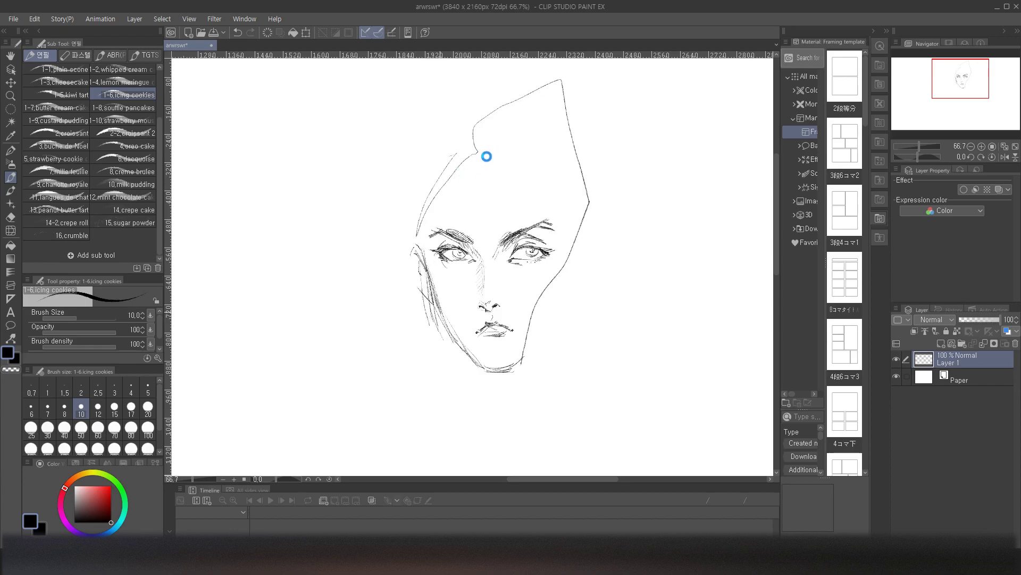
pyautogui.hotkey('ctrl', 's')
# Step: Draw the curved hairline from the parting down to the outer end of the right eyebrow
pyautogui.moveTo(484, 158); pyautogui.dragTo(520, 173)
pyautogui.hotkey('ctrl', 'z')
pyautogui.moveTo(488, 158); pyautogui.dragTo(550, 216)
# Step: Add a winged lash line to the right eye's outer corner and darken and shade the lips
pyautogui.scroll(1, 459, 160)
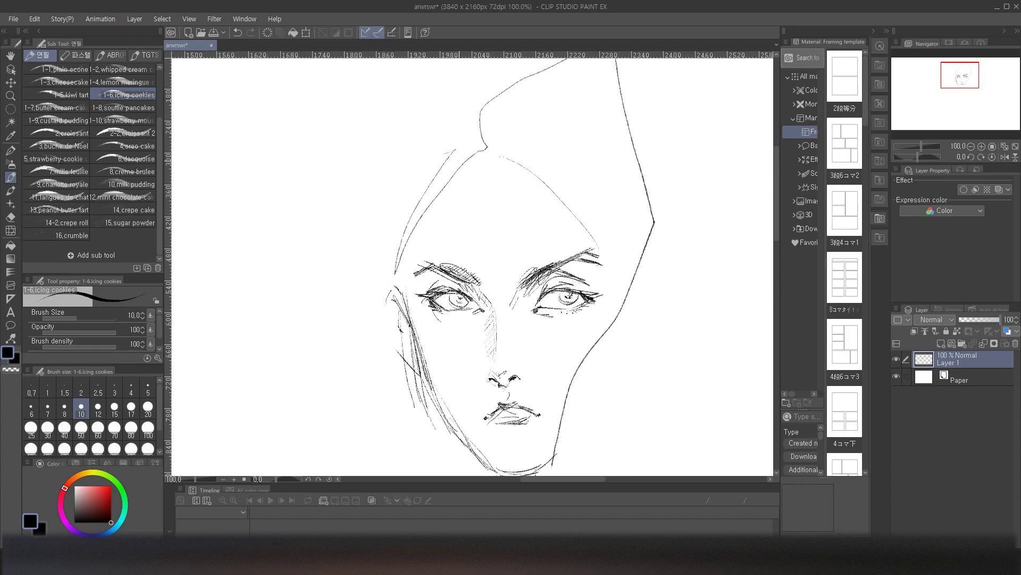
pyautogui.moveTo(957, 83); pyautogui.dragTo(959, 85)
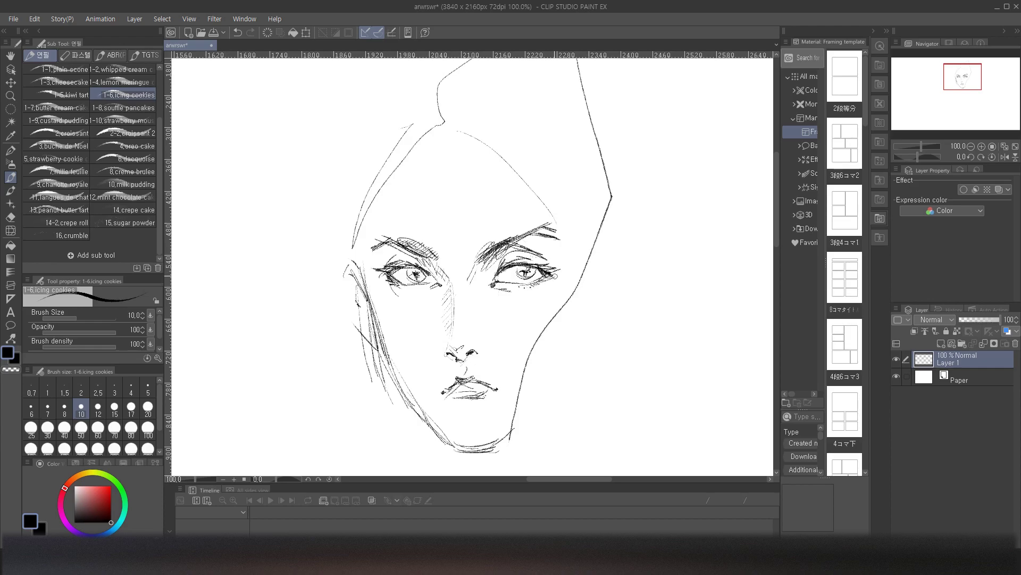
pyautogui.moveTo(548, 273); pyautogui.dragTo(572, 262)
pyautogui.moveTo(553, 269); pyautogui.dragTo(548, 242)
pyautogui.hotkey('ctrl', 'z')
pyautogui.hotkey('ctrl', 'z')
pyautogui.moveTo(482, 335); pyautogui.dragTo(482, 357)
pyautogui.hotkey('ctrl', 'z')
pyautogui.moveTo(479, 378)
pyautogui.mouseDown()
pyautogui.moveTo(500, 389)
pyautogui.moveTo(467, 383)
pyautogui.mouseUp()
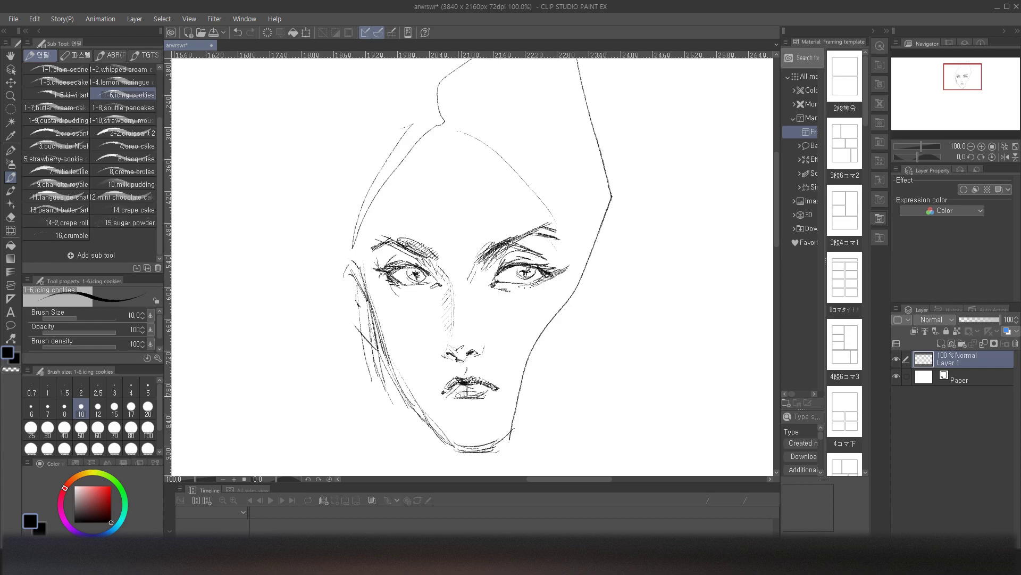
pyautogui.moveTo(453, 402); pyautogui.dragTo(467, 396)
# Step: Reinforce the left cheek and jaw contour with long strokes down to the chin
pyautogui.moveTo(396, 363); pyautogui.dragTo(418, 405)
pyautogui.moveTo(396, 341); pyautogui.dragTo(429, 413)
pyautogui.moveTo(411, 377); pyautogui.dragTo(450, 438)
# Step: Darken the left temple, retrace the right hairline, and hatch hair strands along the right temple
pyautogui.moveTo(360, 258); pyautogui.dragTo(360, 224)
pyautogui.moveTo(440, 127)
pyautogui.mouseDown()
pyautogui.moveTo(422, 135)
pyautogui.moveTo(466, 134)
pyautogui.moveTo(585, 249)
pyautogui.mouseUp()
pyautogui.moveTo(548, 201); pyautogui.dragTo(585, 261)
pyautogui.moveTo(550, 178); pyautogui.dragTo(585, 260)
pyautogui.moveTo(568, 169); pyautogui.dragTo(590, 255)
pyautogui.moveTo(585, 158); pyautogui.dragTo(592, 237)
pyautogui.moveTo(576, 135); pyautogui.dragTo(595, 233)
pyautogui.moveTo(585, 163); pyautogui.dragTo(599, 218)
pyautogui.moveTo(544, 118)
pyautogui.mouseDown()
pyautogui.moveTo(582, 176)
pyautogui.moveTo(572, 197)
pyautogui.mouseUp()
# Step: Add dark hair strands along the left temple and down beside the ear
pyautogui.moveTo(363, 258); pyautogui.dragTo(377, 322)
pyautogui.moveTo(370, 281); pyautogui.dragTo(377, 317)
pyautogui.moveTo(362, 255)
pyautogui.mouseDown()
pyautogui.moveTo(369, 299)
pyautogui.moveTo(366, 277)
pyautogui.mouseUp()
pyautogui.moveTo(355, 231); pyautogui.dragTo(368, 293)
pyautogui.moveTo(345, 170); pyautogui.dragTo(357, 271)
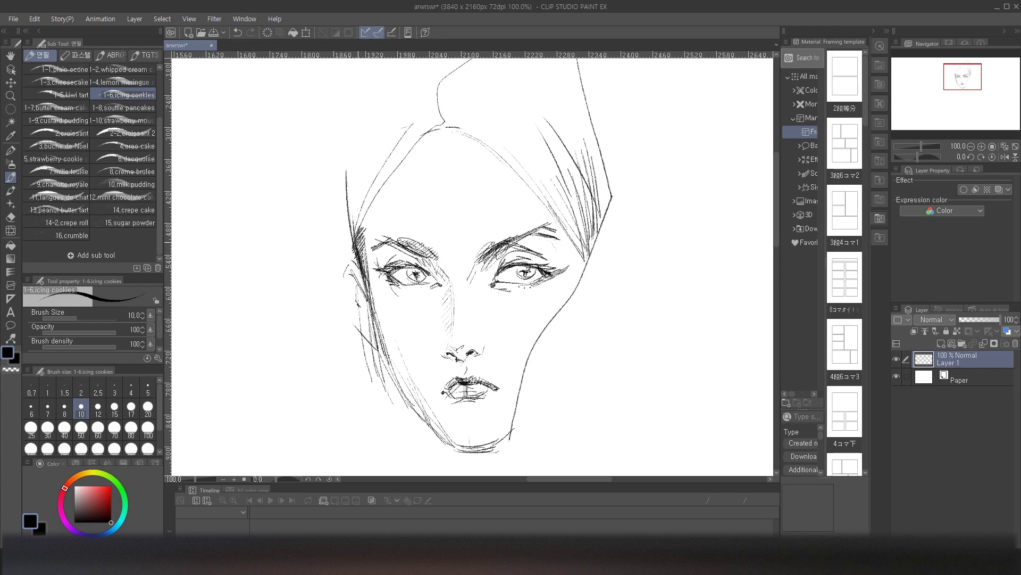
pyautogui.moveTo(354, 212); pyautogui.dragTo(358, 250)
pyautogui.moveTo(349, 241); pyautogui.dragTo(355, 248)
# Step: Outline the large hair mass left of the parting and hatch strands in its lower part towards the ear
pyautogui.moveTo(431, 97)
pyautogui.mouseDown()
pyautogui.moveTo(268, 163)
pyautogui.moveTo(318, 266)
pyautogui.moveTo(353, 289)
pyautogui.mouseUp()
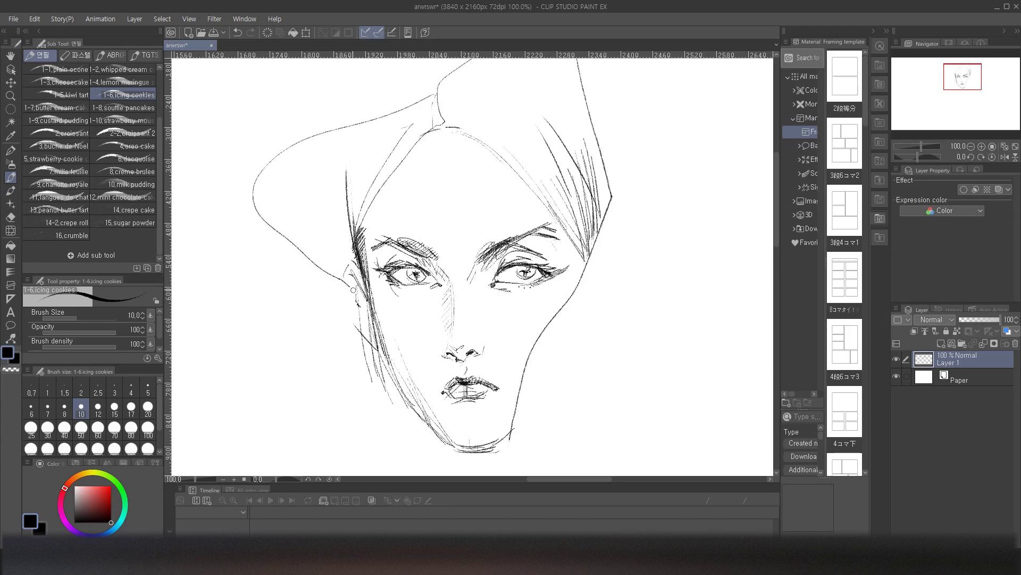
pyautogui.moveTo(283, 223); pyautogui.dragTo(318, 262)
pyautogui.moveTo(301, 229); pyautogui.dragTo(336, 282)
pyautogui.moveTo(303, 208)
pyautogui.mouseDown()
pyautogui.moveTo(341, 279)
pyautogui.moveTo(322, 235)
pyautogui.moveTo(346, 266)
pyautogui.mouseUp()
pyautogui.moveTo(322, 188); pyautogui.dragTo(351, 262)
pyautogui.moveTo(333, 165); pyautogui.dragTo(352, 257)
pyautogui.moveTo(344, 212); pyautogui.dragTo(353, 255)
pyautogui.moveTo(340, 170); pyautogui.dragTo(351, 232)
# Step: Hatch short strands inside the outer and upper edge of the left hair mass
pyautogui.moveTo(257, 188); pyautogui.dragTo(270, 220)
pyautogui.moveTo(264, 172); pyautogui.dragTo(275, 215)
pyautogui.moveTo(278, 155)
pyautogui.mouseDown()
pyautogui.moveTo(284, 210)
pyautogui.moveTo(290, 172)
pyautogui.mouseUp()
pyautogui.moveTo(302, 144); pyautogui.dragTo(297, 166)
pyautogui.moveTo(311, 139); pyautogui.dragTo(308, 157)
pyautogui.moveTo(323, 135); pyautogui.dragTo(318, 151)
pyautogui.moveTo(336, 129)
pyautogui.mouseDown()
pyautogui.moveTo(325, 149)
pyautogui.moveTo(352, 143)
pyautogui.moveTo(343, 169)
pyautogui.moveTo(345, 154)
pyautogui.mouseUp()
# Step: Hatch long strands from the parting down the left hairline to the temple
pyautogui.moveTo(384, 113)
pyautogui.mouseDown()
pyautogui.moveTo(366, 145)
pyautogui.moveTo(380, 145)
pyautogui.mouseUp()
pyautogui.moveTo(409, 114); pyautogui.dragTo(376, 157)
pyautogui.moveTo(411, 116)
pyautogui.mouseDown()
pyautogui.moveTo(379, 159)
pyautogui.moveTo(396, 134)
pyautogui.mouseUp()
pyautogui.moveTo(419, 117); pyautogui.dragTo(383, 165)
pyautogui.moveTo(426, 116); pyautogui.dragTo(388, 166)
pyautogui.moveTo(426, 128)
pyautogui.mouseDown()
pyautogui.moveTo(383, 177)
pyautogui.moveTo(398, 163)
pyautogui.mouseUp()
pyautogui.moveTo(346, 189); pyautogui.dragTo(349, 219)
pyautogui.moveTo(365, 170); pyautogui.dragTo(352, 232)
pyautogui.moveTo(368, 195); pyautogui.dragTo(361, 230)
# Step: Sketch marks on the left ear, undo the stray strokes below it, and save the drawing
pyautogui.moveTo(343, 284); pyautogui.dragTo(344, 298)
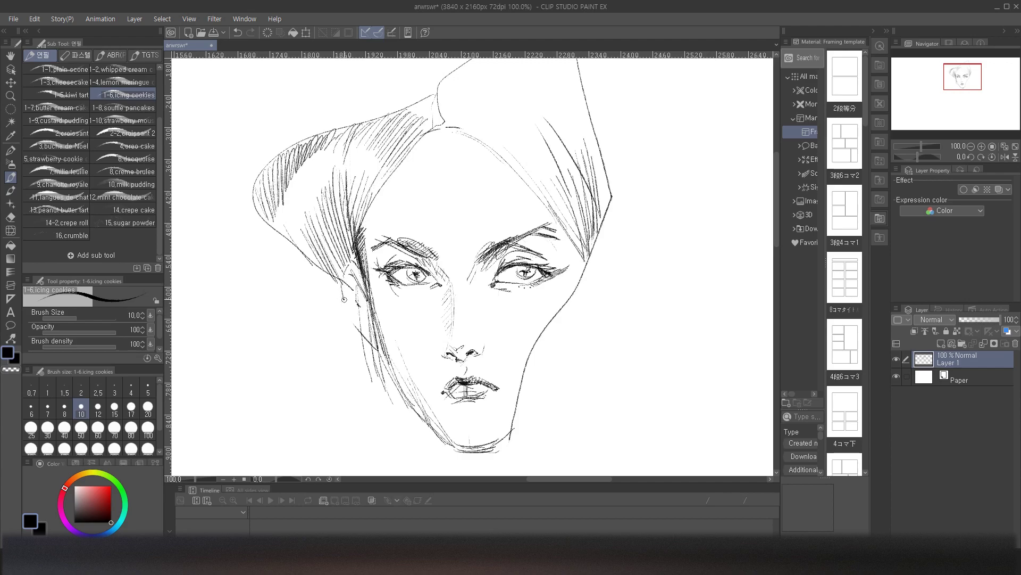
pyautogui.moveTo(321, 336)
pyautogui.mouseDown()
pyautogui.moveTo(357, 304)
pyautogui.moveTo(313, 352)
pyautogui.mouseUp()
pyautogui.hotkey('ctrl', 'z')
pyautogui.hotkey('ctrl', 'z')
pyautogui.moveTo(349, 323)
pyautogui.mouseDown()
pyautogui.moveTo(364, 425)
pyautogui.moveTo(356, 335)
pyautogui.mouseUp()
pyautogui.hotkey('ctrl', 'z')
pyautogui.hotkey('ctrl', 's')
# Step: Define the outline of the lips and erase the stray lines at the right eyebrow's outer end
pyautogui.moveTo(441, 390); pyautogui.dragTo(450, 388)
pyautogui.moveTo(471, 372); pyautogui.dragTo(492, 394)
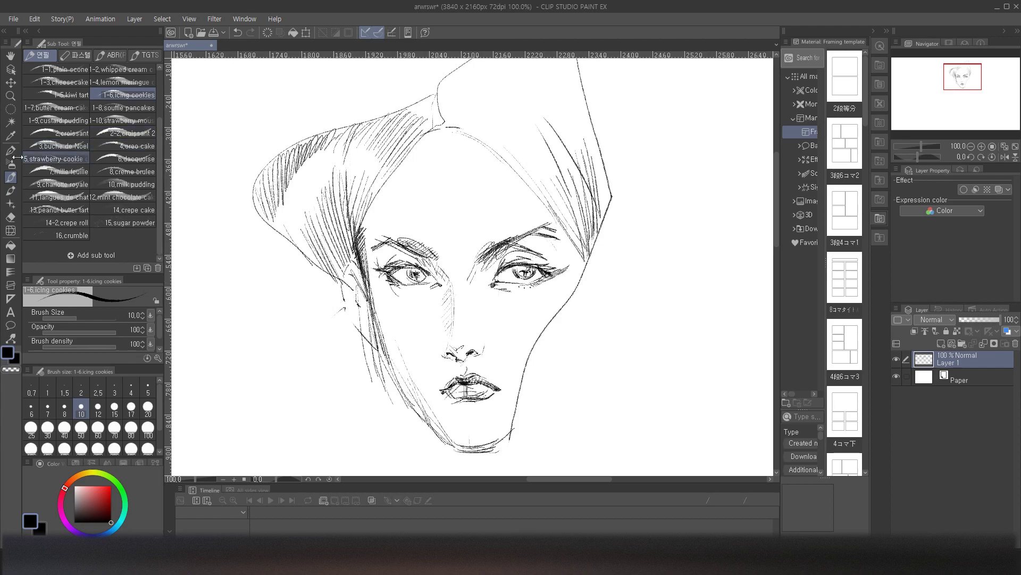
pyautogui.press('e')
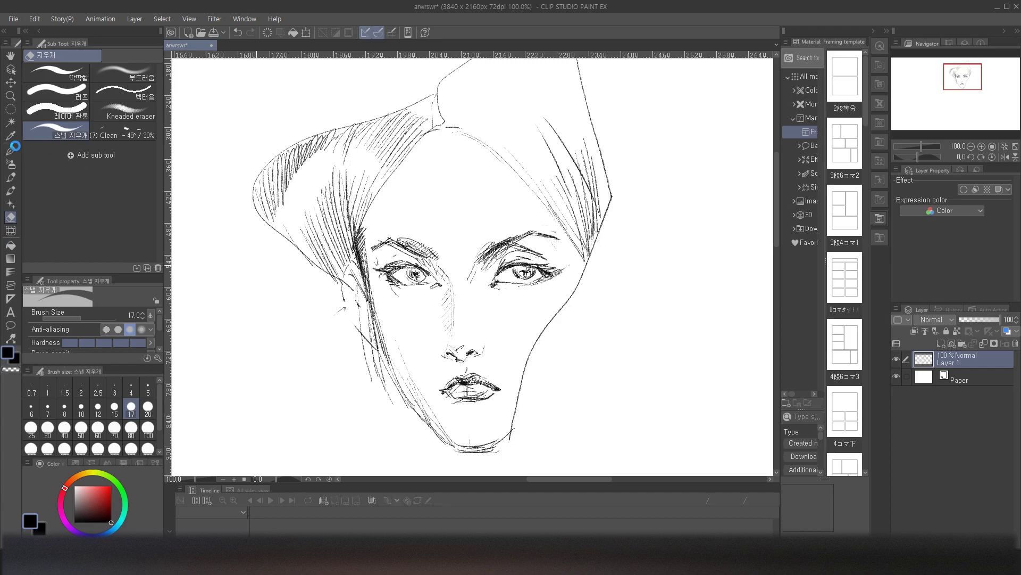
# Step: Return to the pencil and add strokes to the ear and the middle of the left hair mass
pyautogui.click(12, 177)
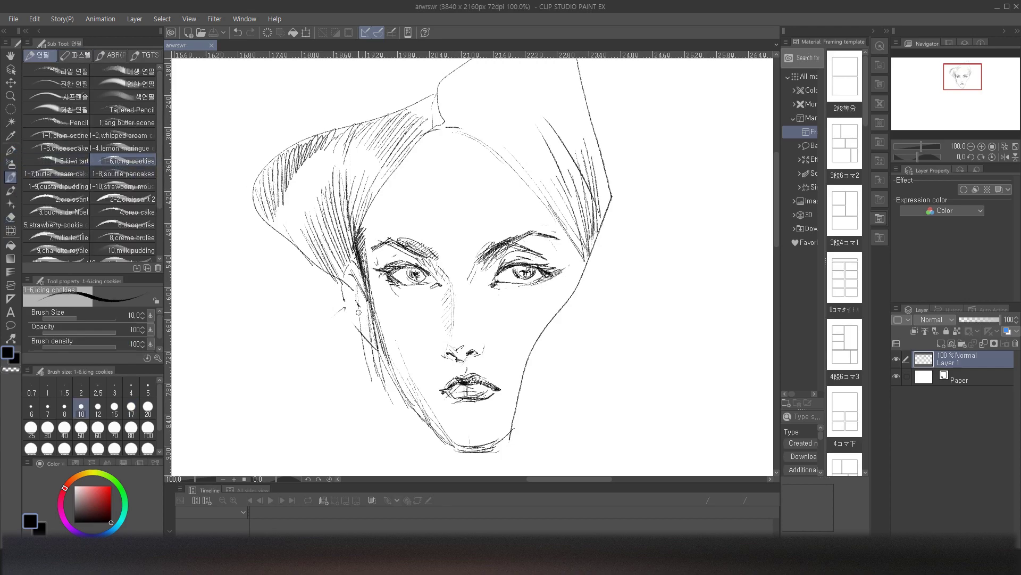
pyautogui.moveTo(355, 278); pyautogui.dragTo(350, 302)
pyautogui.moveTo(291, 212)
pyautogui.mouseDown()
pyautogui.moveTo(295, 227)
pyautogui.moveTo(305, 196)
pyautogui.mouseUp()
# Step: Hatch hair strands from the parting across the top of the head to the right side
pyautogui.moveTo(416, 139)
pyautogui.mouseDown()
pyautogui.moveTo(435, 129)
pyautogui.moveTo(436, 99)
pyautogui.moveTo(500, 152)
pyautogui.mouseUp()
pyautogui.moveTo(465, 122); pyautogui.dragTo(523, 154)
pyautogui.moveTo(453, 95)
pyautogui.mouseDown()
pyautogui.moveTo(530, 151)
pyautogui.moveTo(535, 140)
pyautogui.mouseUp()
pyautogui.moveTo(495, 92); pyautogui.dragTo(575, 157)
pyautogui.moveTo(553, 106); pyautogui.dragTo(591, 184)
# Step: Darken the outer edge of the right hair and extend strands down the right temple to the cheek
pyautogui.moveTo(591, 133); pyautogui.dragTo(601, 204)
pyautogui.moveTo(601, 192)
pyautogui.mouseDown()
pyautogui.moveTo(610, 192)
pyautogui.moveTo(610, 207)
pyautogui.moveTo(598, 204)
pyautogui.moveTo(589, 239)
pyautogui.mouseUp()
pyautogui.moveTo(582, 201); pyautogui.dragTo(568, 299)
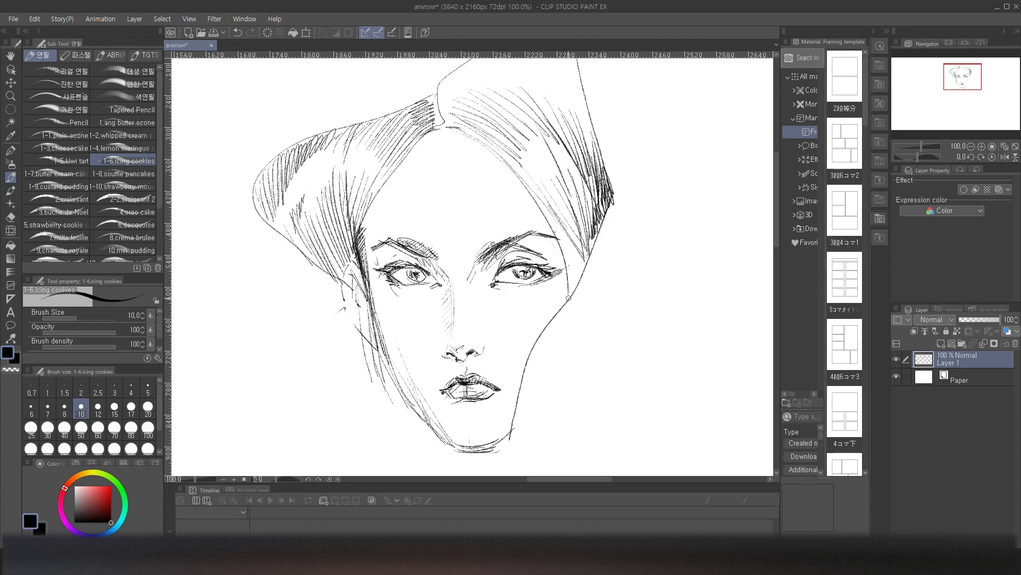
pyautogui.moveTo(542, 207); pyautogui.dragTo(567, 305)
pyautogui.moveTo(566, 227); pyautogui.dragTo(575, 291)
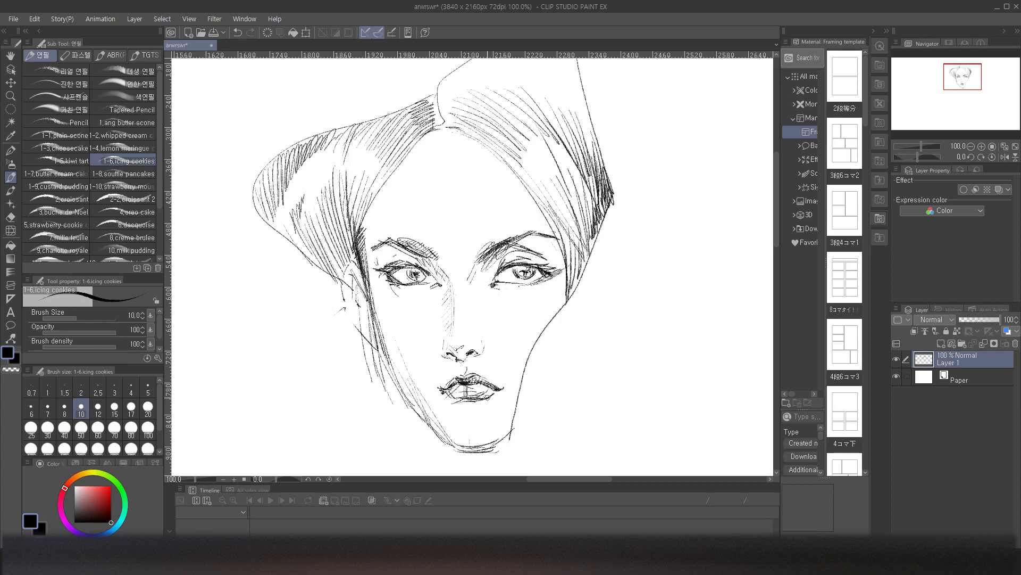
# Step: Darken the chin line and draw a loose curl of hair to the left of the jaw
pyautogui.moveTo(465, 448)
pyautogui.mouseDown()
pyautogui.moveTo(416, 404)
pyautogui.moveTo(465, 446)
pyautogui.moveTo(490, 444)
pyautogui.mouseUp()
pyautogui.moveTo(360, 338)
pyautogui.mouseDown()
pyautogui.moveTo(249, 337)
pyautogui.moveTo(302, 389)
pyautogui.moveTo(314, 391)
pyautogui.moveTo(274, 373)
pyautogui.moveTo(338, 385)
pyautogui.mouseUp()
pyautogui.moveTo(294, 365); pyautogui.dragTo(368, 379)
pyautogui.moveTo(358, 339); pyautogui.dragTo(320, 335)
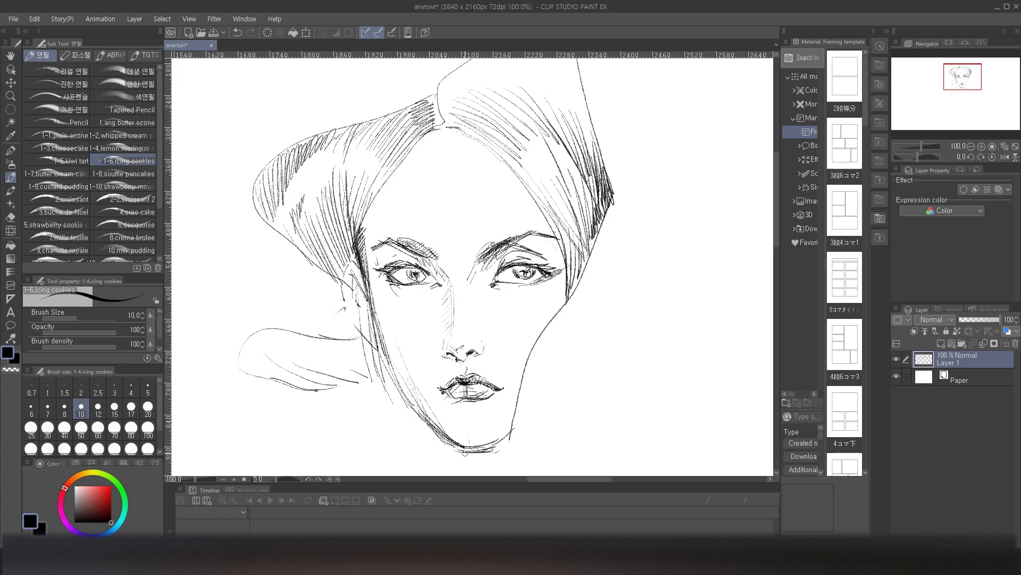
# Step: Draw the left side of the neck below the jaw
pyautogui.moveTo(442, 443); pyautogui.dragTo(462, 473)
pyautogui.hotkey('ctrl', 'z')
pyautogui.moveTo(426, 422); pyautogui.dragTo(446, 474)
# Step: Draw long loose locks sweeping from the right side of the hair down towards the neck
pyautogui.moveTo(510, 473)
pyautogui.mouseDown()
pyautogui.moveTo(551, 355)
pyautogui.moveTo(516, 453)
pyautogui.moveTo(633, 300)
pyautogui.moveTo(644, 249)
pyautogui.moveTo(604, 332)
pyautogui.mouseUp()
pyautogui.moveTo(633, 206)
pyautogui.mouseDown()
pyautogui.moveTo(613, 171)
pyautogui.moveTo(626, 317)
pyautogui.mouseUp()
pyautogui.moveTo(665, 220)
pyautogui.mouseDown()
pyautogui.moveTo(637, 322)
pyautogui.moveTo(550, 358)
pyautogui.mouseUp()
pyautogui.moveTo(682, 316)
pyautogui.mouseDown()
pyautogui.moveTo(562, 373)
pyautogui.moveTo(530, 444)
pyautogui.mouseUp()
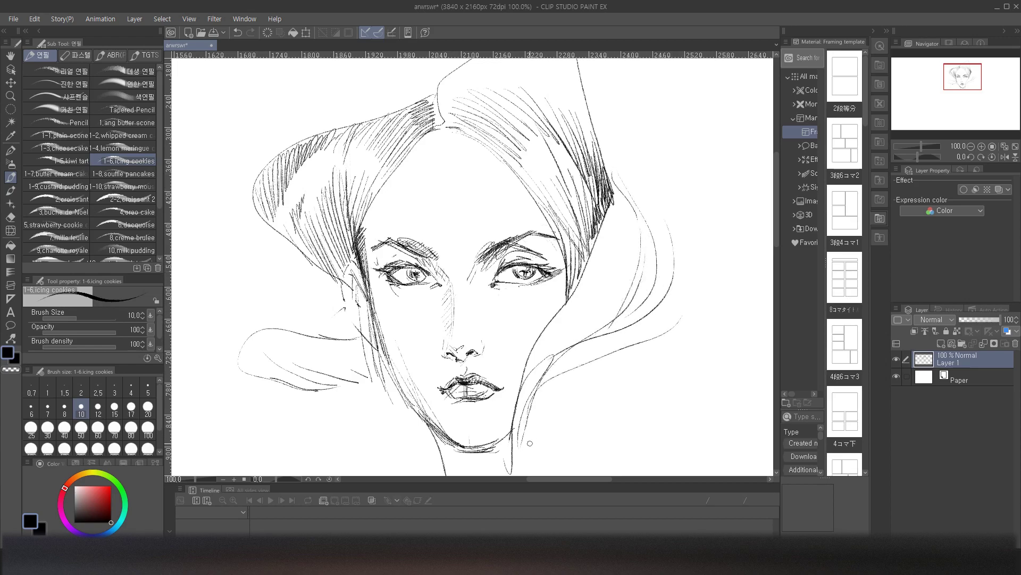
# Step: Darken the left jaw contour from below the ear to the chin
pyautogui.moveTo(378, 343); pyautogui.dragTo(437, 427)
pyautogui.moveTo(391, 367); pyautogui.dragTo(446, 438)
pyautogui.hotkey('ctrl', 'z')
pyautogui.moveTo(351, 315); pyautogui.dragTo(384, 355)
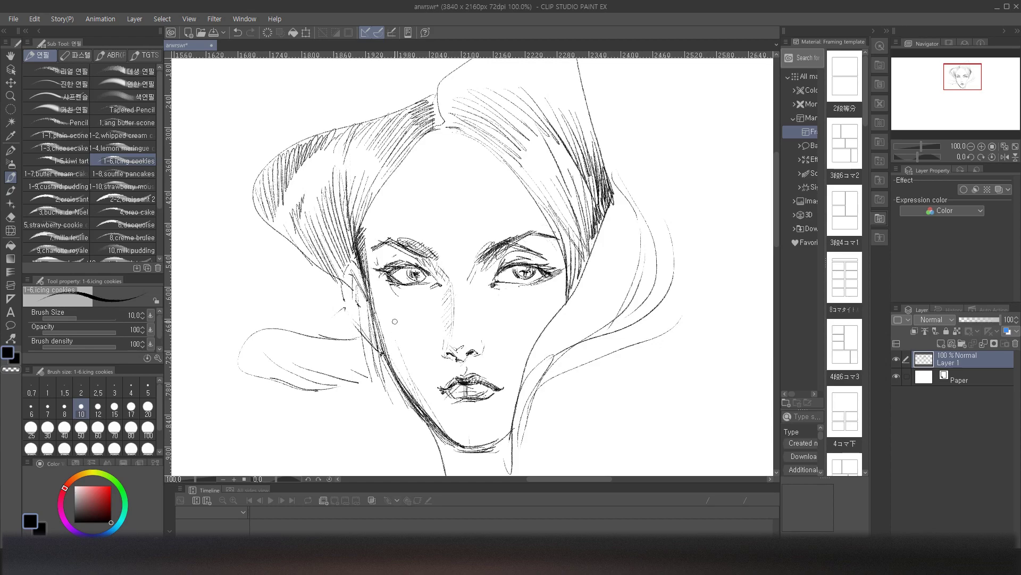
# Step: Touch up the left eye, save the drawing, and darken both eyebrows and the nose
pyautogui.moveTo(402, 265); pyautogui.dragTo(396, 277)
pyautogui.hotkey('ctrl', 's')
pyautogui.moveTo(392, 237)
pyautogui.mouseDown()
pyautogui.moveTo(381, 244)
pyautogui.moveTo(418, 258)
pyautogui.mouseUp()
pyautogui.moveTo(488, 249)
pyautogui.mouseDown()
pyautogui.moveTo(478, 259)
pyautogui.moveTo(520, 237)
pyautogui.mouseUp()
pyautogui.moveTo(514, 241); pyautogui.dragTo(542, 236)
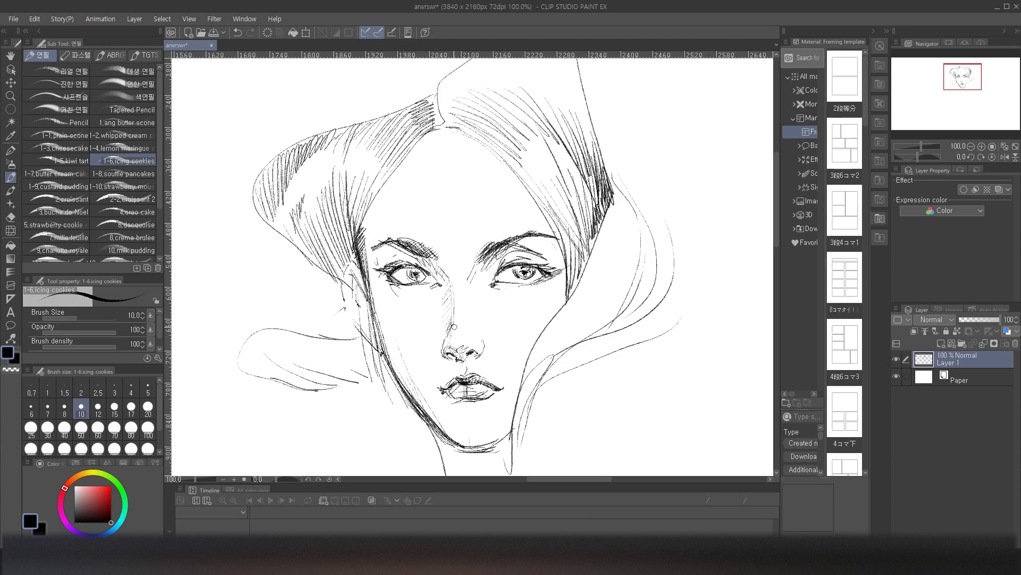
pyautogui.hotkey('ctrl', 'z')
# Step: Add a line under the left eye, darken the right eye's iris, and undo the unwanted strokes below it
pyautogui.moveTo(402, 291); pyautogui.dragTo(425, 288)
pyautogui.moveTo(516, 269); pyautogui.dragTo(516, 277)
pyautogui.moveTo(534, 270)
pyautogui.mouseDown()
pyautogui.moveTo(529, 335)
pyautogui.moveTo(525, 293)
pyautogui.moveTo(531, 325)
pyautogui.moveTo(528, 296)
pyautogui.moveTo(526, 303)
pyautogui.mouseUp()
pyautogui.hotkey('ctrl', 'z')
pyautogui.moveTo(530, 281); pyautogui.dragTo(527, 290)
pyautogui.hotkey('ctrl', 'z')
pyautogui.hotkey('ctrl', 'z')
pyautogui.hotkey('ctrl', 'z')
pyautogui.hotkey('ctrl', 'z')
pyautogui.hotkey('ctrl', 'z')
# Step: Sketch light loose strands above the left hair mass near the parting
pyautogui.moveTo(352, 117)
pyautogui.mouseDown()
pyautogui.moveTo(417, 95)
pyautogui.moveTo(346, 115)
pyautogui.moveTo(416, 93)
pyautogui.moveTo(369, 109)
pyautogui.moveTo(425, 77)
pyautogui.mouseUp()
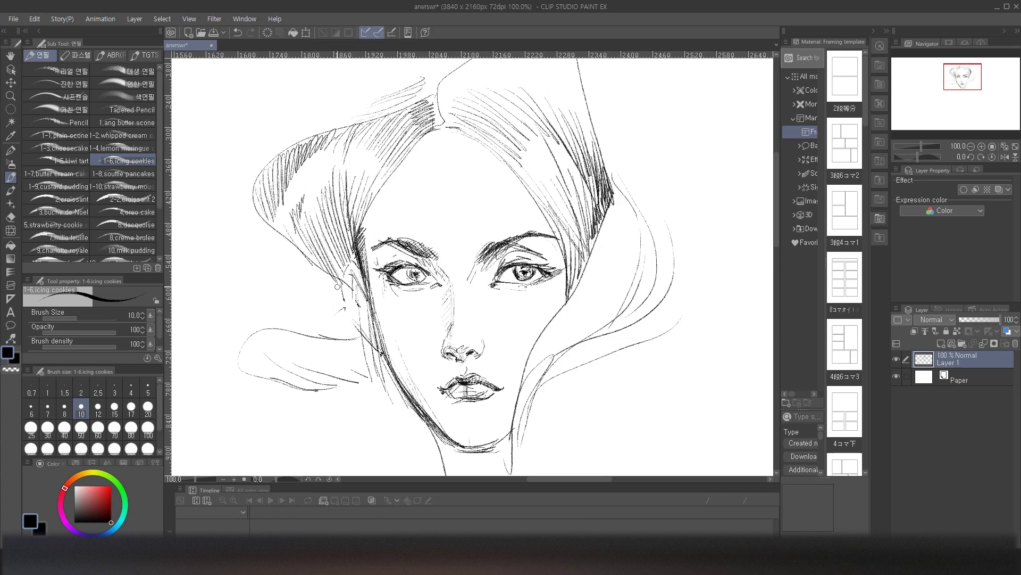
# Step: Sketch loose curls beside the left ear and a curved strand below the left hair loop
pyautogui.moveTo(308, 329)
pyautogui.mouseDown()
pyautogui.moveTo(314, 271)
pyautogui.moveTo(324, 320)
pyautogui.moveTo(349, 333)
pyautogui.mouseUp()
pyautogui.moveTo(312, 300); pyautogui.dragTo(352, 335)
pyautogui.moveTo(358, 381)
pyautogui.mouseDown()
pyautogui.moveTo(302, 391)
pyautogui.moveTo(267, 434)
pyautogui.moveTo(346, 404)
pyautogui.mouseUp()
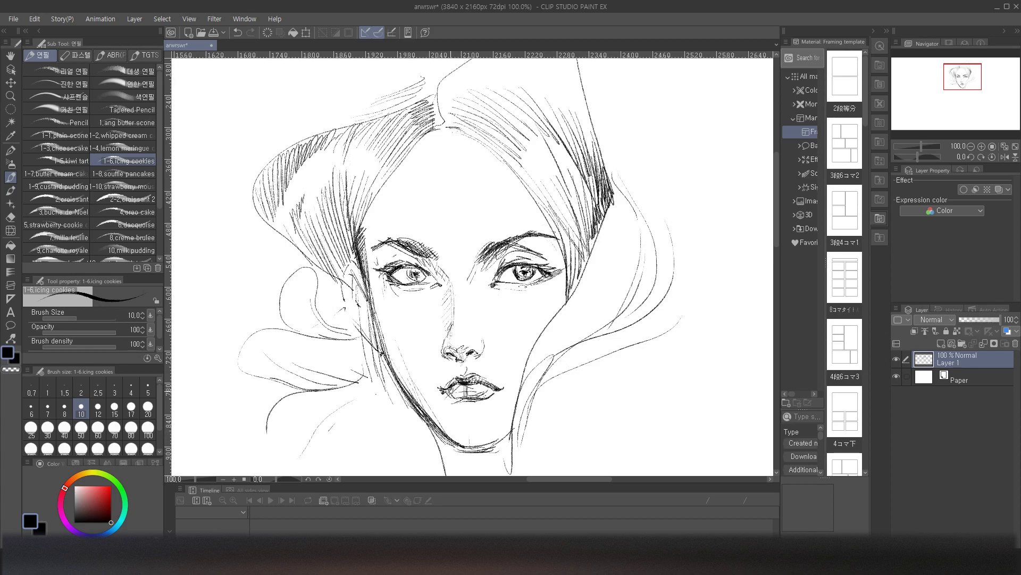
# Step: Shade the lips and darken the lashes and lower lids of both eyes
pyautogui.moveTo(461, 392); pyautogui.dragTo(455, 400)
pyautogui.moveTo(548, 268); pyautogui.dragTo(557, 258)
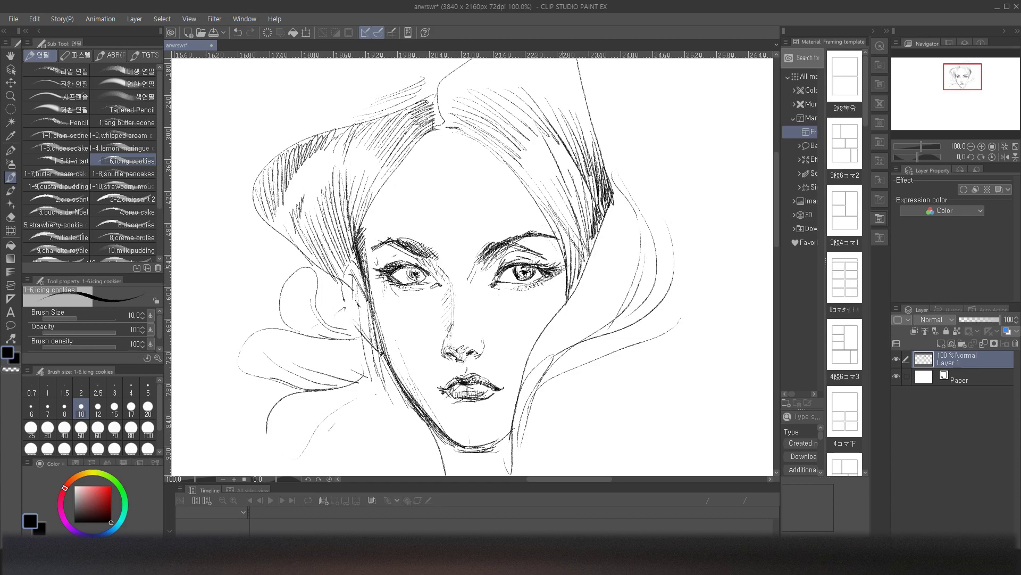
pyautogui.moveTo(385, 274)
pyautogui.mouseDown()
pyautogui.moveTo(372, 271)
pyautogui.moveTo(378, 263)
pyautogui.mouseUp()
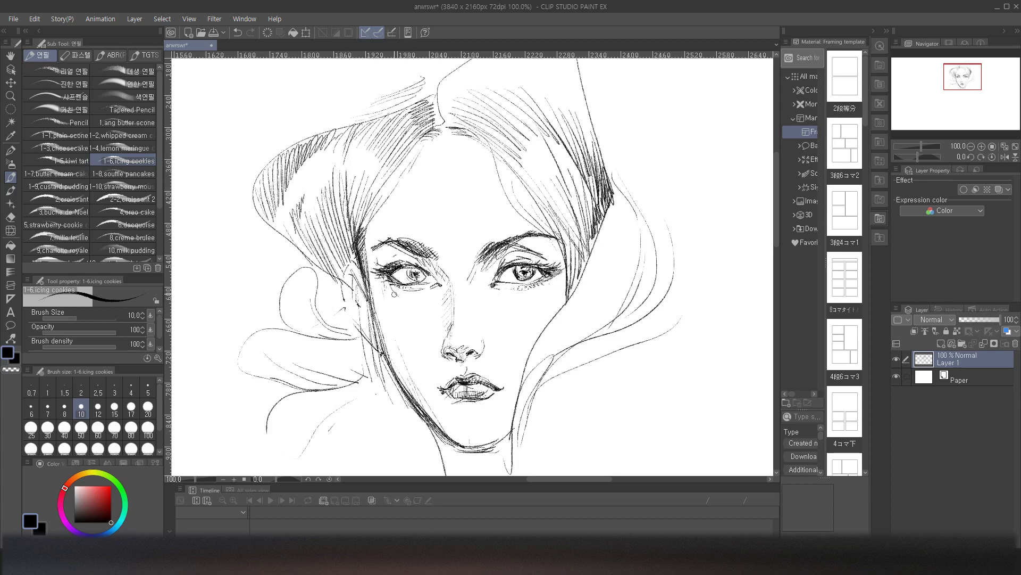
pyautogui.moveTo(403, 292); pyautogui.dragTo(412, 290)
# Step: Add short marks inside the right hair mass and sketch its long sweeping outer contours down to the shoulder
pyautogui.moveTo(615, 193)
pyautogui.mouseDown()
pyautogui.moveTo(618, 224)
pyautogui.moveTo(625, 250)
pyautogui.mouseUp()
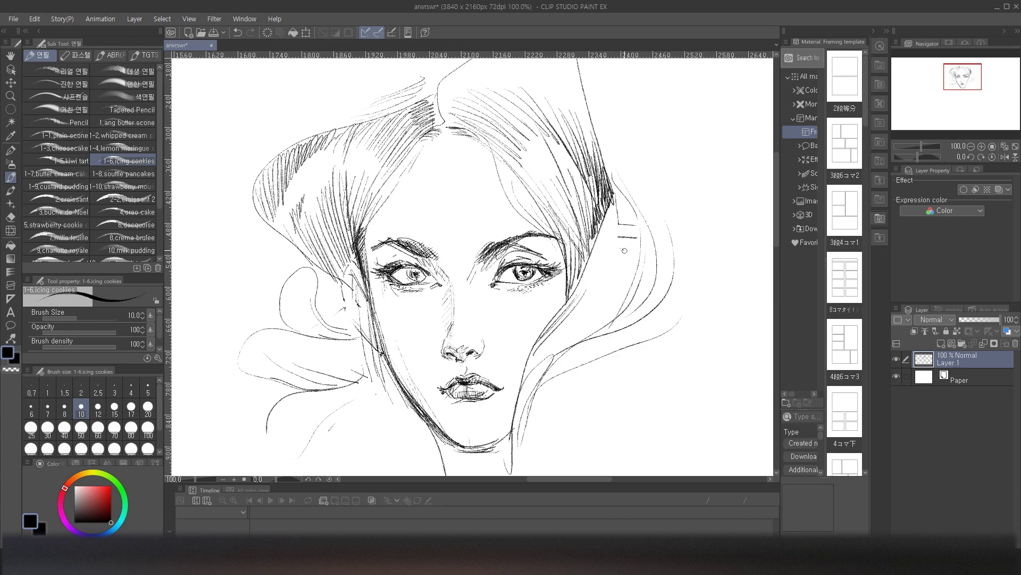
pyautogui.moveTo(648, 67)
pyautogui.mouseDown()
pyautogui.moveTo(678, 162)
pyautogui.moveTo(714, 379)
pyautogui.mouseUp()
pyautogui.hotkey('ctrl', 'z')
pyautogui.moveTo(662, 69)
pyautogui.mouseDown()
pyautogui.moveTo(696, 132)
pyautogui.moveTo(742, 300)
pyautogui.mouseUp()
pyautogui.moveTo(676, 70)
pyautogui.mouseDown()
pyautogui.moveTo(760, 245)
pyautogui.moveTo(742, 342)
pyautogui.moveTo(695, 471)
pyautogui.mouseUp()
pyautogui.moveTo(668, 406); pyautogui.dragTo(606, 470)
# Step: Sketch curved hair locks sweeping out from below the left side of the jaw
pyautogui.moveTo(409, 411); pyautogui.dragTo(347, 409)
pyautogui.moveTo(408, 408)
pyautogui.mouseDown()
pyautogui.moveTo(364, 384)
pyautogui.moveTo(277, 441)
pyautogui.moveTo(301, 432)
pyautogui.mouseUp()
pyautogui.moveTo(358, 403)
pyautogui.mouseDown()
pyautogui.moveTo(302, 432)
pyautogui.moveTo(358, 413)
pyautogui.mouseUp()
pyautogui.moveTo(354, 411)
pyautogui.mouseDown()
pyautogui.moveTo(404, 422)
pyautogui.moveTo(431, 453)
pyautogui.moveTo(417, 446)
pyautogui.moveTo(433, 471)
pyautogui.mouseUp()
pyautogui.moveTo(376, 424); pyautogui.dragTo(430, 473)
# Step: Hatch shading under the chin along the lower jaw
pyautogui.moveTo(420, 429)
pyautogui.mouseDown()
pyautogui.moveTo(444, 467)
pyautogui.moveTo(458, 451)
pyautogui.moveTo(493, 456)
pyautogui.moveTo(498, 445)
pyautogui.mouseUp()
pyautogui.moveTo(514, 427); pyautogui.dragTo(475, 460)
pyautogui.moveTo(500, 447); pyautogui.dragTo(485, 464)
pyautogui.moveTo(514, 440)
pyautogui.mouseDown()
pyautogui.moveTo(497, 458)
pyautogui.moveTo(465, 452)
pyautogui.moveTo(487, 447)
pyautogui.moveTo(492, 458)
pyautogui.moveTo(510, 433)
pyautogui.mouseUp()
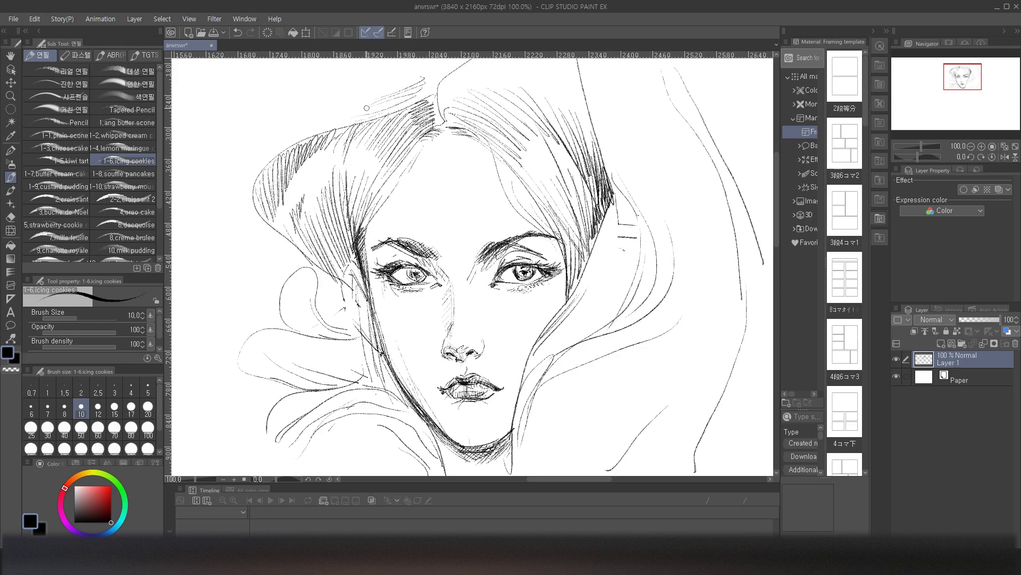
# Step: Sketch a larger outer contour around the left hair mass and fill it with strands toward the temple
pyautogui.moveTo(258, 221)
pyautogui.mouseDown()
pyautogui.moveTo(242, 116)
pyautogui.moveTo(347, 64)
pyautogui.mouseUp()
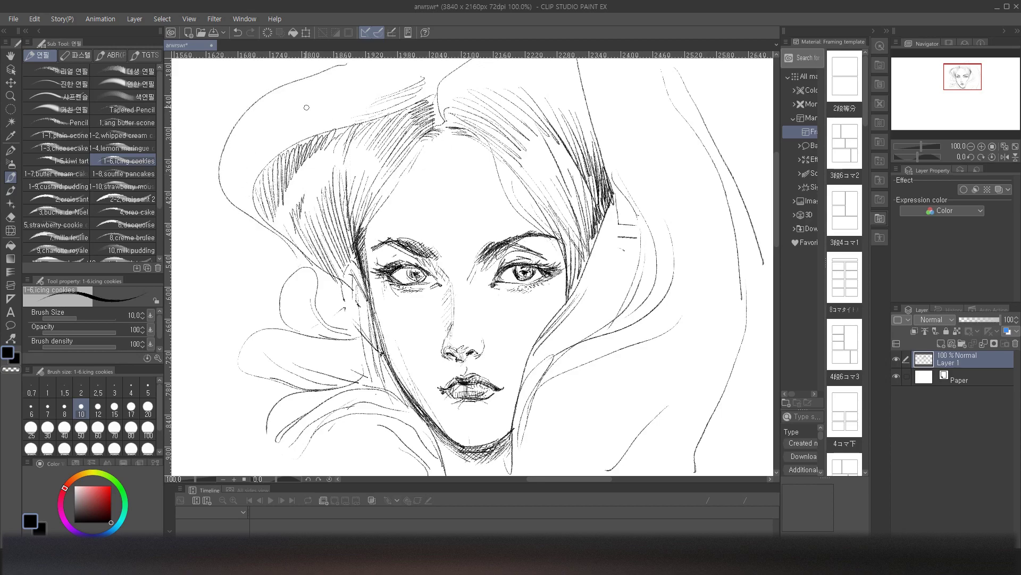
pyautogui.moveTo(234, 128)
pyautogui.mouseDown()
pyautogui.moveTo(293, 66)
pyautogui.moveTo(315, 65)
pyautogui.moveTo(286, 92)
pyautogui.moveTo(378, 72)
pyautogui.mouseUp()
pyautogui.moveTo(352, 131); pyautogui.dragTo(340, 203)
pyautogui.moveTo(349, 158)
pyautogui.mouseDown()
pyautogui.moveTo(342, 207)
pyautogui.moveTo(351, 132)
pyautogui.moveTo(336, 207)
pyautogui.mouseUp()
pyautogui.moveTo(345, 138); pyautogui.dragTo(331, 207)
pyautogui.moveTo(334, 153)
pyautogui.mouseDown()
pyautogui.moveTo(317, 214)
pyautogui.moveTo(301, 193)
pyautogui.moveTo(273, 220)
pyautogui.moveTo(247, 223)
pyautogui.moveTo(328, 274)
pyautogui.mouseUp()
pyautogui.moveTo(289, 248); pyautogui.dragTo(318, 271)
pyautogui.moveTo(273, 219)
pyautogui.mouseDown()
pyautogui.moveTo(251, 200)
pyautogui.moveTo(281, 127)
pyautogui.moveTo(258, 206)
pyautogui.moveTo(242, 188)
pyautogui.moveTo(307, 112)
pyautogui.mouseUp()
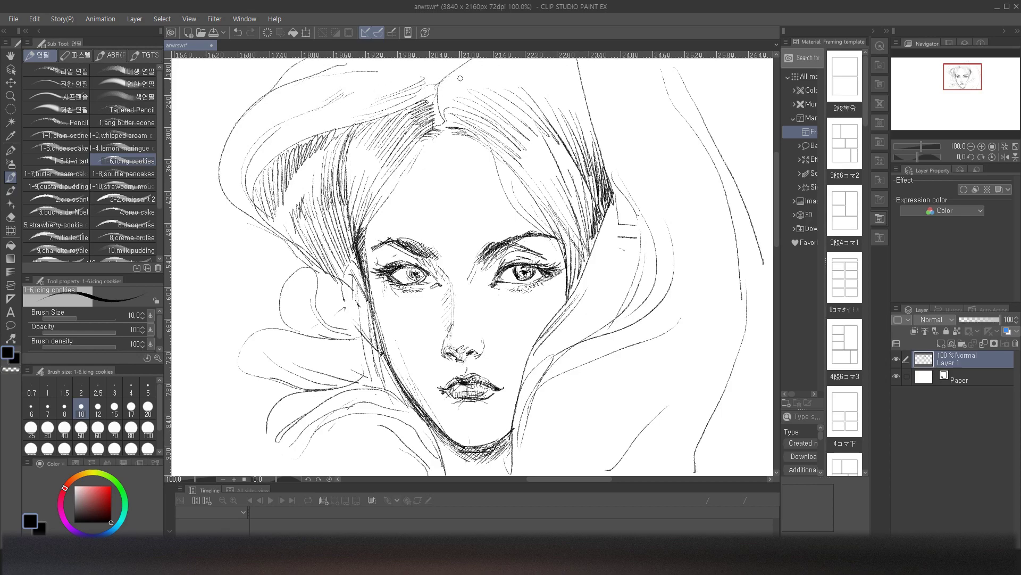
# Step: Add flowing wave lines to the right hair from the temple down toward the shoulder
pyautogui.moveTo(598, 162); pyautogui.dragTo(675, 206)
pyautogui.moveTo(611, 183); pyautogui.dragTo(699, 252)
pyautogui.moveTo(657, 206)
pyautogui.mouseDown()
pyautogui.moveTo(683, 231)
pyautogui.moveTo(691, 324)
pyautogui.moveTo(656, 361)
pyautogui.moveTo(575, 407)
pyautogui.moveTo(562, 442)
pyautogui.mouseUp()
pyautogui.moveTo(628, 391)
pyautogui.mouseDown()
pyautogui.moveTo(570, 449)
pyautogui.moveTo(566, 470)
pyautogui.mouseUp()
# Step: Add inner strands to the curls and locks beside the left cheek
pyautogui.moveTo(266, 408); pyautogui.dragTo(277, 388)
pyautogui.moveTo(267, 327); pyautogui.dragTo(281, 319)
pyautogui.moveTo(264, 324); pyautogui.dragTo(343, 302)
pyautogui.moveTo(318, 310); pyautogui.dragTo(340, 295)
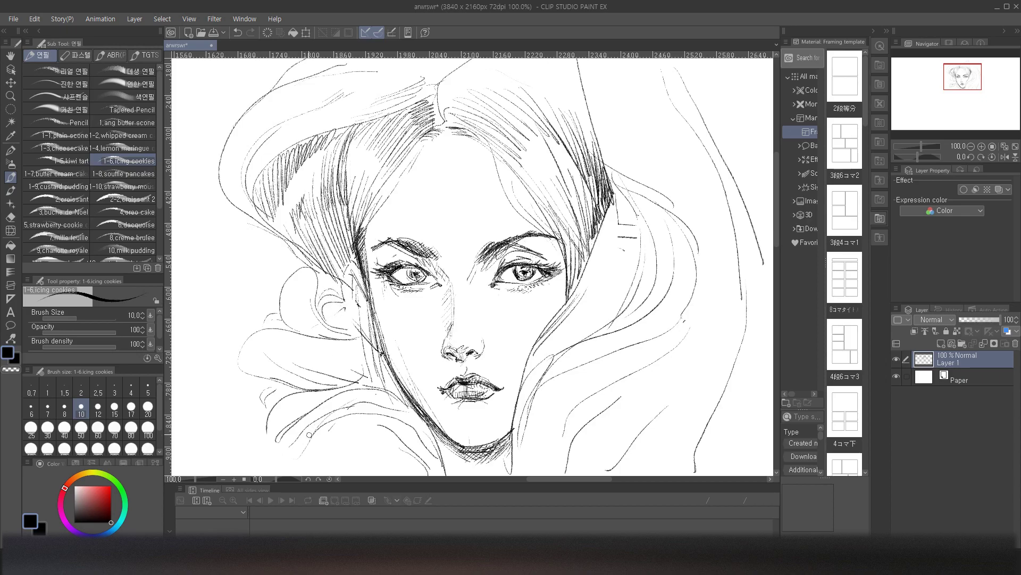
# Step: Check the drawing with the canvas rotated, reset the rotation, and add strands along the upper right outer hair
pyautogui.moveTo(275, 479); pyautogui.dragTo(283, 479)
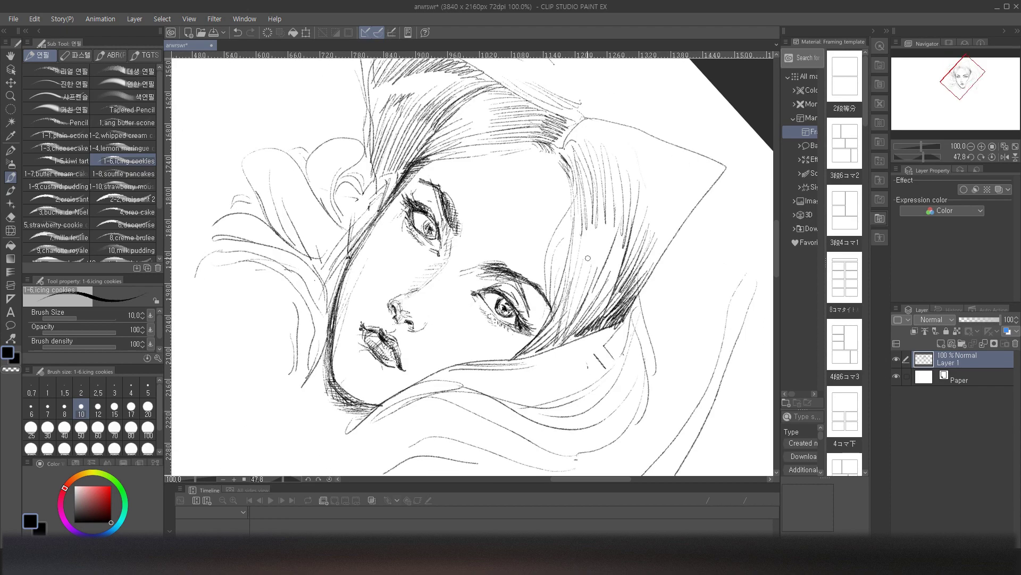
pyautogui.click(991, 156)
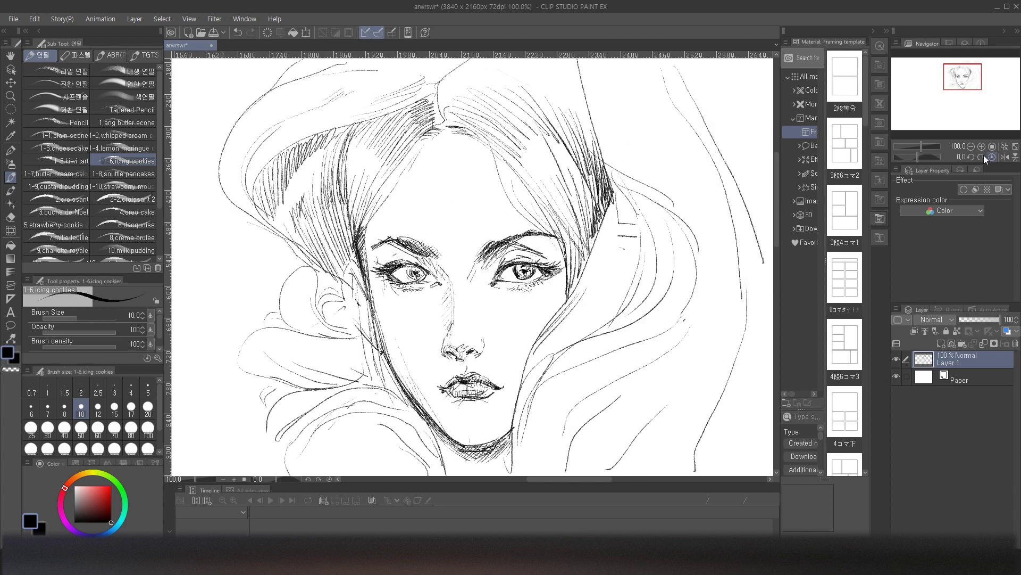
pyautogui.moveTo(972, 83); pyautogui.dragTo(972, 80)
pyautogui.moveTo(693, 73); pyautogui.dragTo(769, 220)
pyautogui.moveTo(702, 67); pyautogui.dragTo(770, 190)
# Step: Extend the lower left hair lock beside the neck, undo the stray stroke near the mouth, and save the drawing
pyautogui.moveTo(952, 105); pyautogui.dragTo(961, 80)
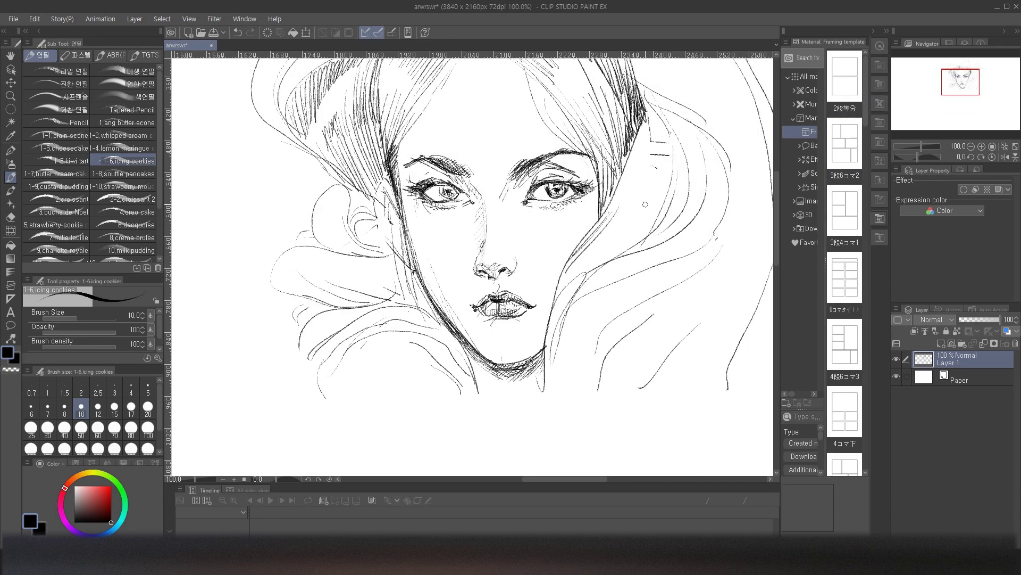
pyautogui.moveTo(477, 389)
pyautogui.mouseDown()
pyautogui.moveTo(464, 428)
pyautogui.moveTo(448, 423)
pyautogui.moveTo(418, 373)
pyautogui.moveTo(379, 360)
pyautogui.moveTo(334, 396)
pyautogui.moveTo(382, 391)
pyautogui.moveTo(427, 417)
pyautogui.mouseUp()
pyautogui.moveTo(547, 305); pyautogui.dragTo(532, 310)
pyautogui.hotkey('ctrl', 'z')
pyautogui.hotkey('ctrl', 's')
# Step: Create a new layer and paint a white highlight in the right eye with the 6.dacquoise brush
pyautogui.click(946, 343)
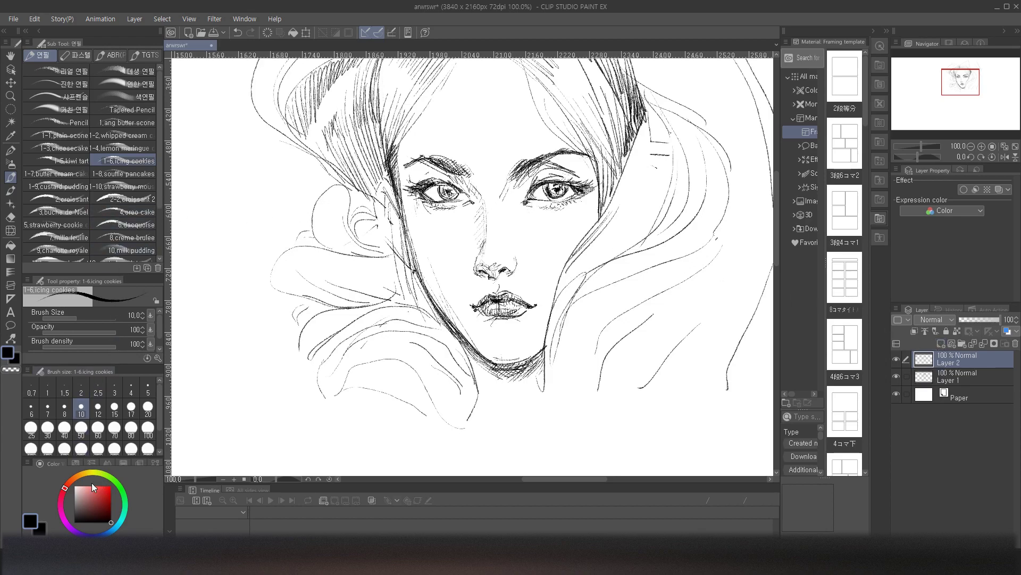
pyautogui.click(75, 485)
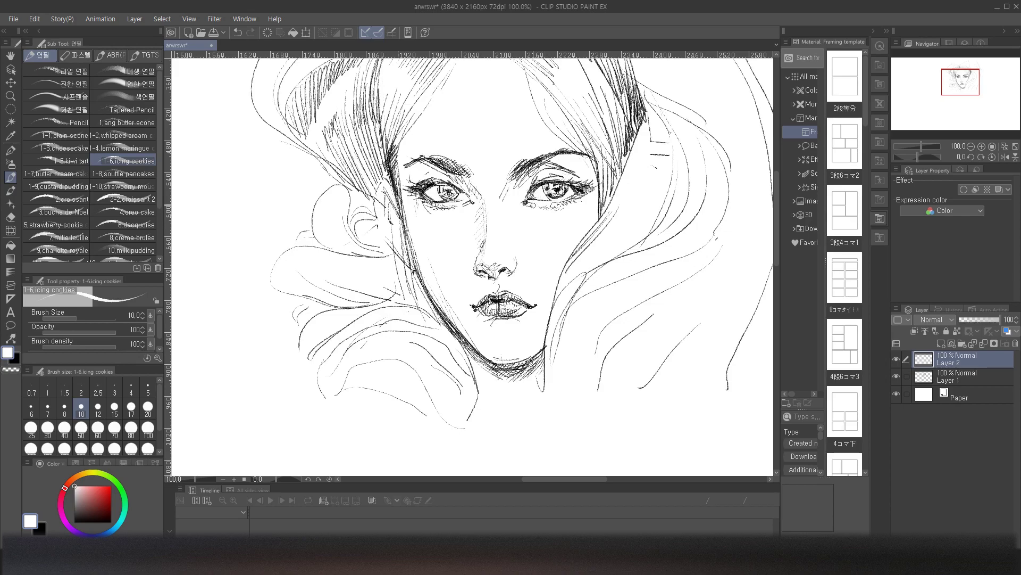
pyautogui.click(120, 226)
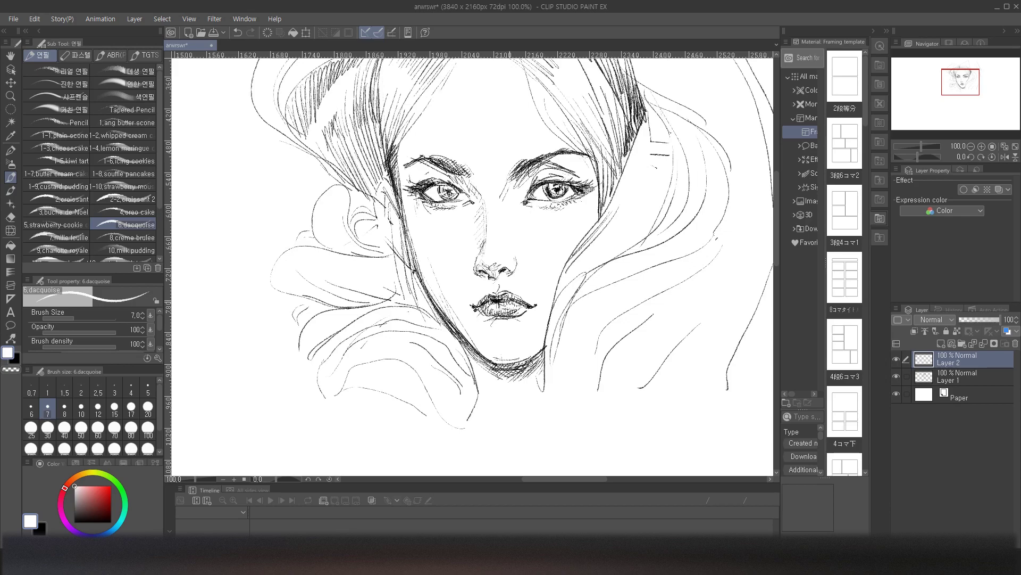
pyautogui.scroll(1, 543, 151)
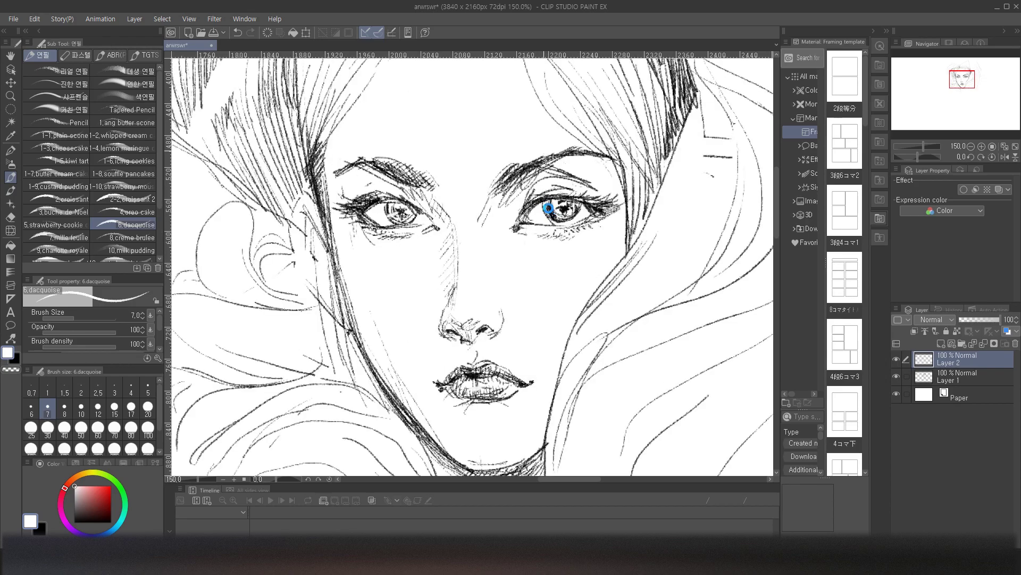
pyautogui.moveTo(549, 205); pyautogui.dragTo(550, 212)
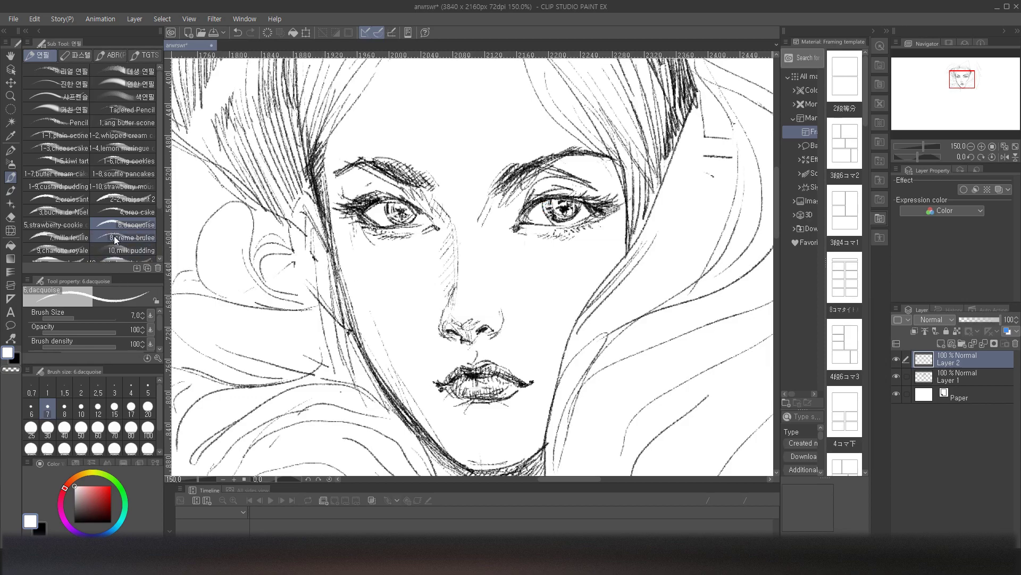
# Step: Touch up the left eye in white with the 10.milk pudding brush, switch to the 2.croissant brush, and save the drawing
pyautogui.click(132, 250)
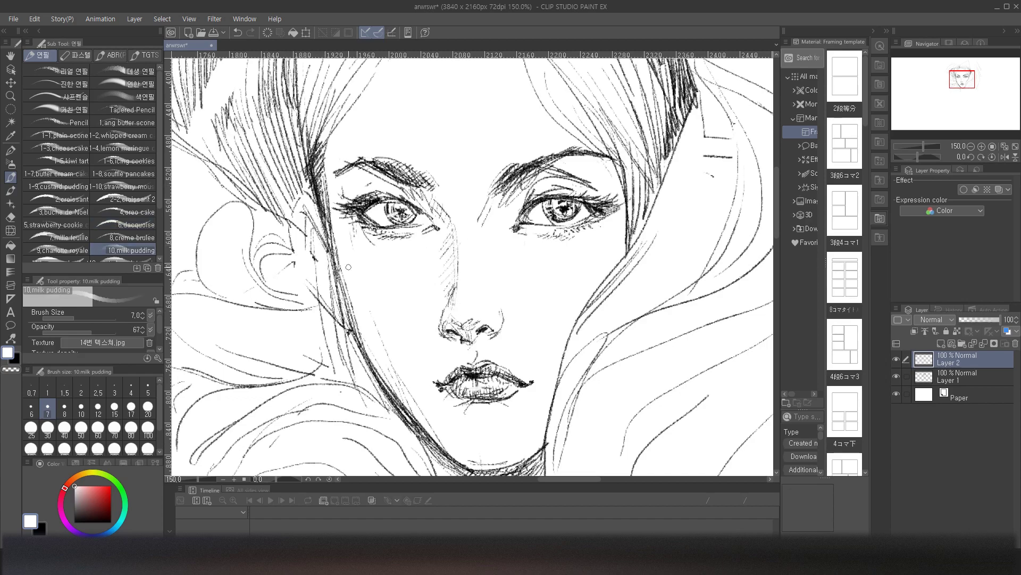
pyautogui.moveTo(364, 211); pyautogui.dragTo(357, 213)
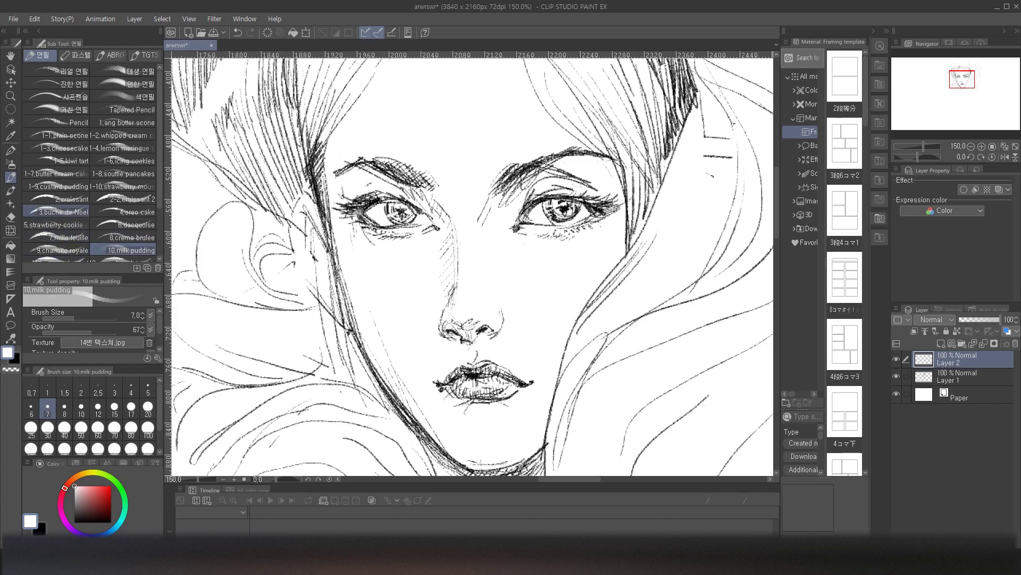
pyautogui.click(57, 200)
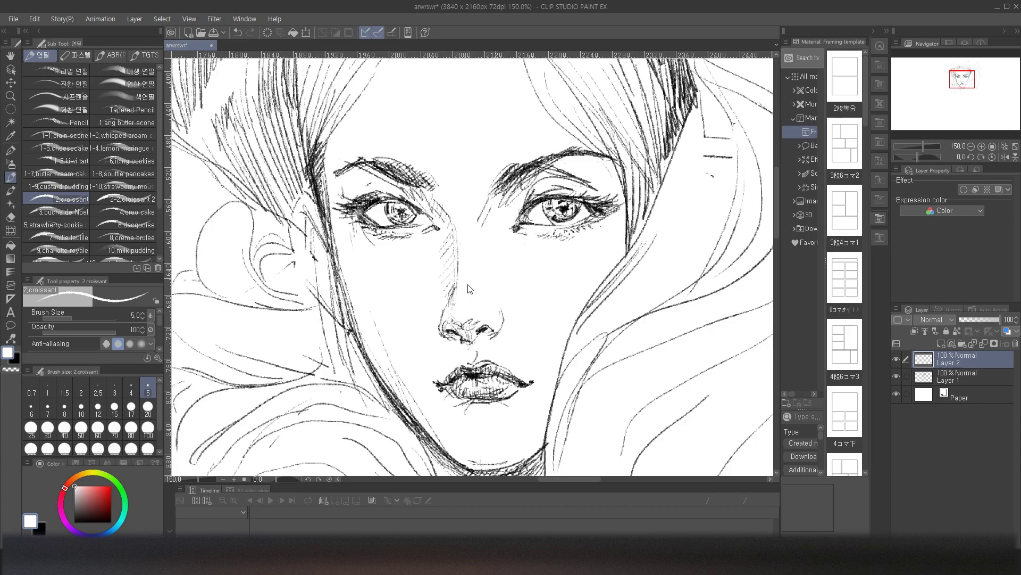
pyautogui.hotkey('ctrl', 's')
pyautogui.scroll(-1, 468, 284)
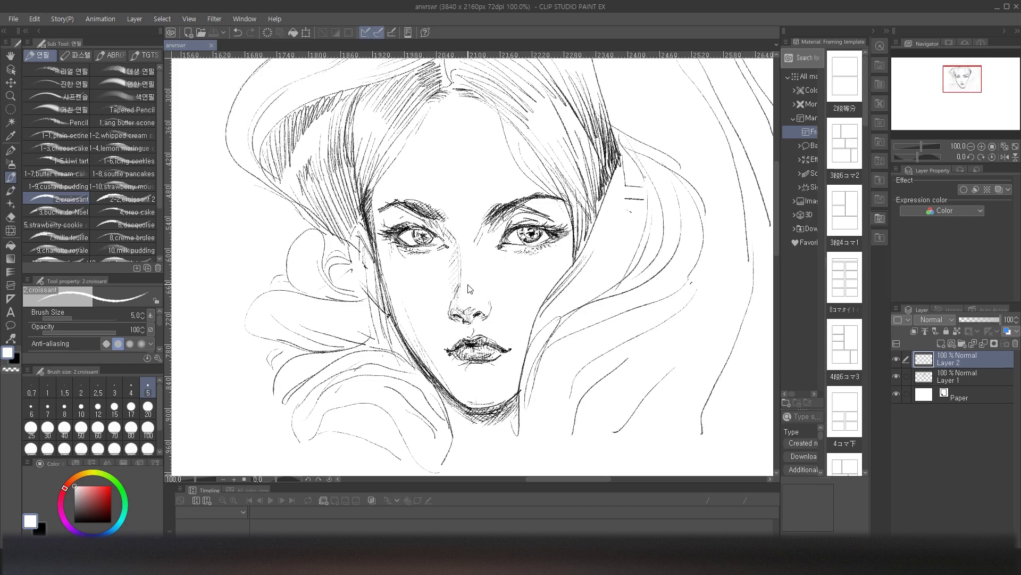